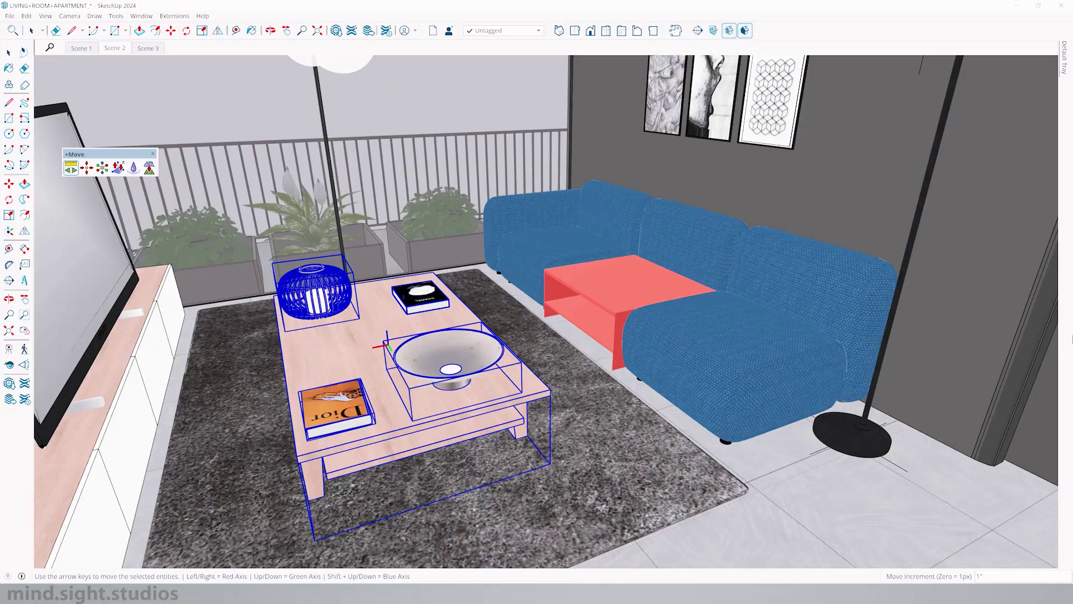
Nudge the selected coffee table and its decor along the red axis in 1" increments
key("Right")
key("Right")
key("Right")
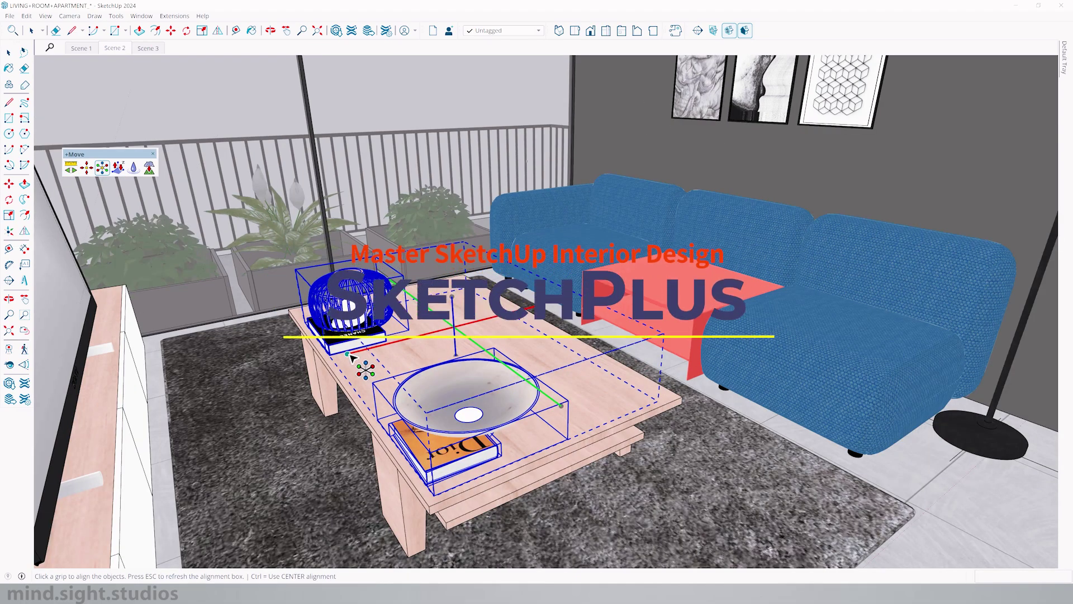
Align the lamp, books and bowl to the coffee table's edge nearest the sofa
left_click(556, 322)
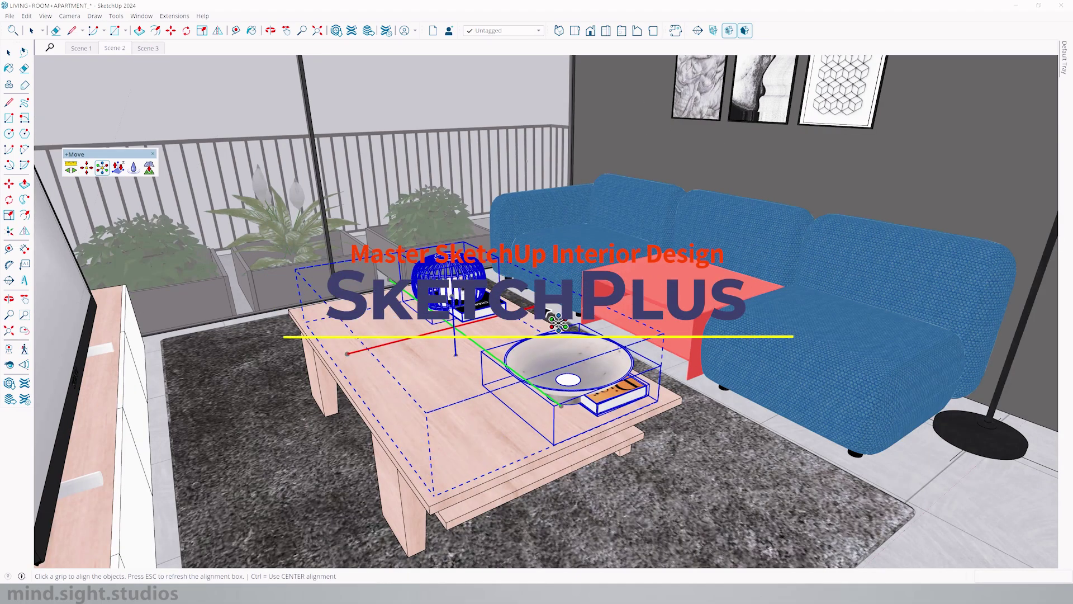
left_click(557, 323)
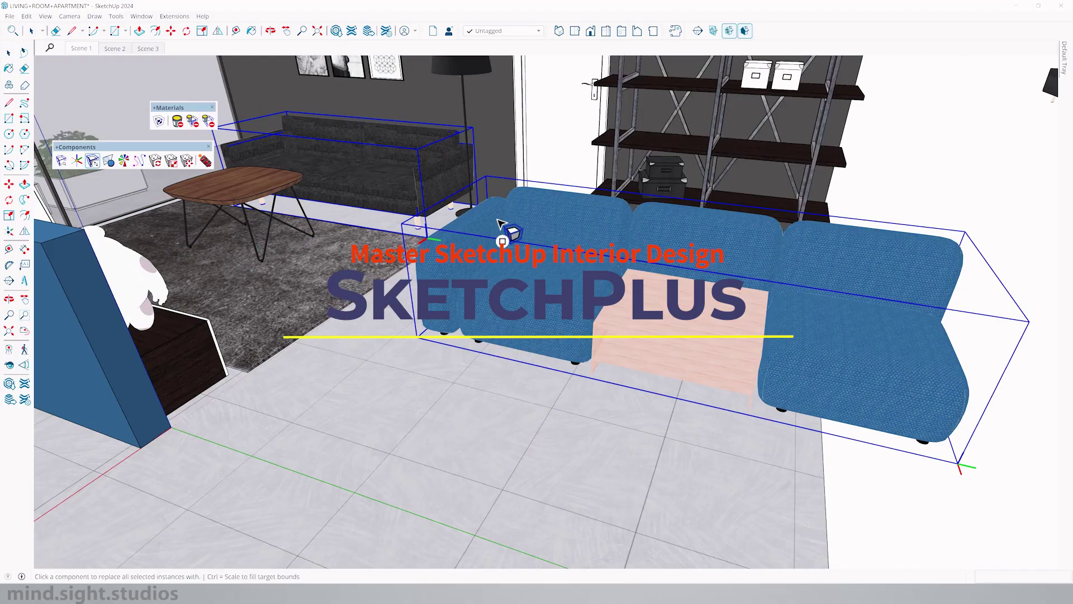
Replace the selected dark sofa with the blue sectional sofa component
left_click(497, 223)
scroll(282, 154, "up", 5)
mouse_move(280, 154)
middle_mouse_down()
mouse_move(463, 205)
mouse_move(307, 203)
middle_mouse_up()
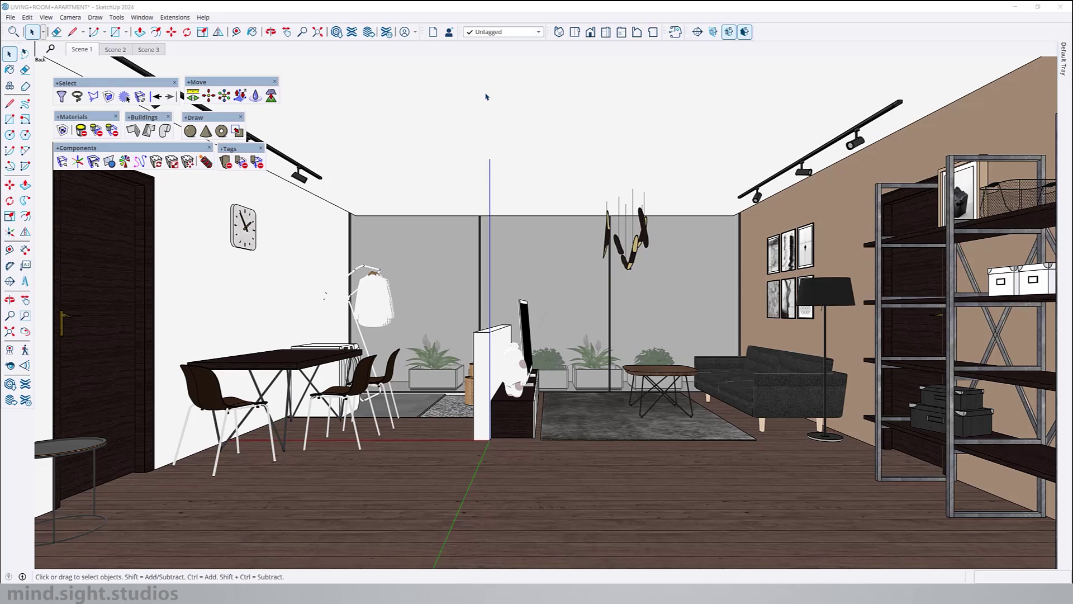
Close the Tags and Components tool sets
left_click(261, 148)
left_click(209, 148)
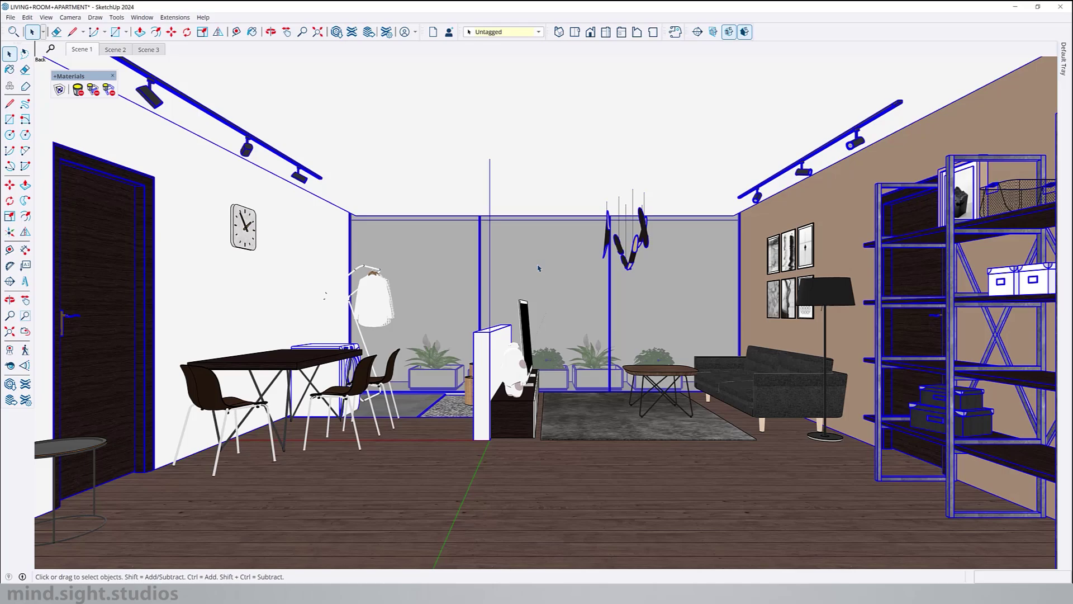
Open the nested wall group, paint the brown accent wall red and exit the group
left_click(817, 198)
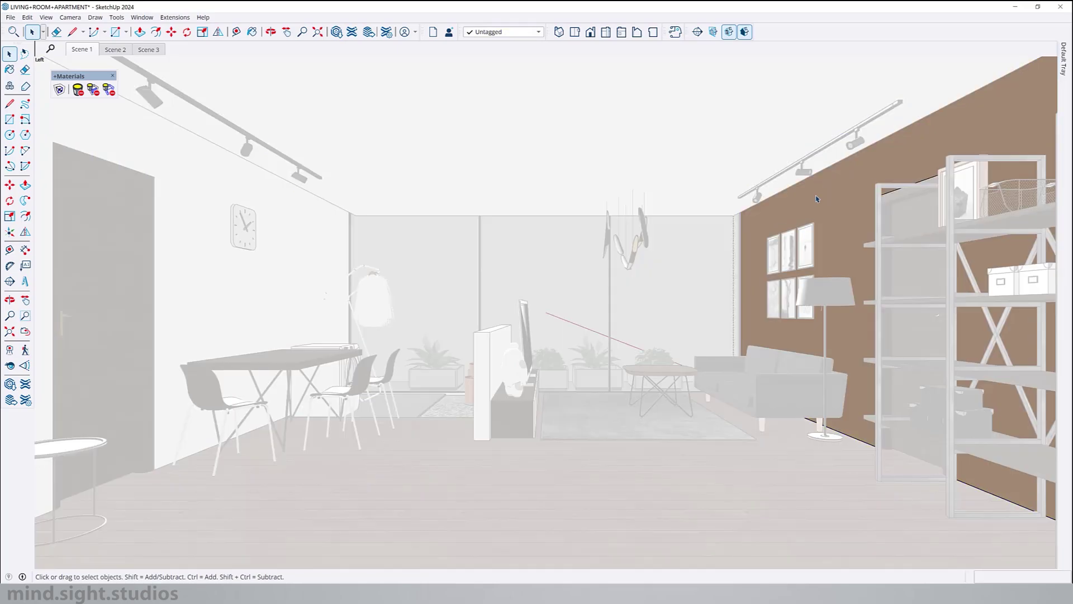
left_click(817, 198)
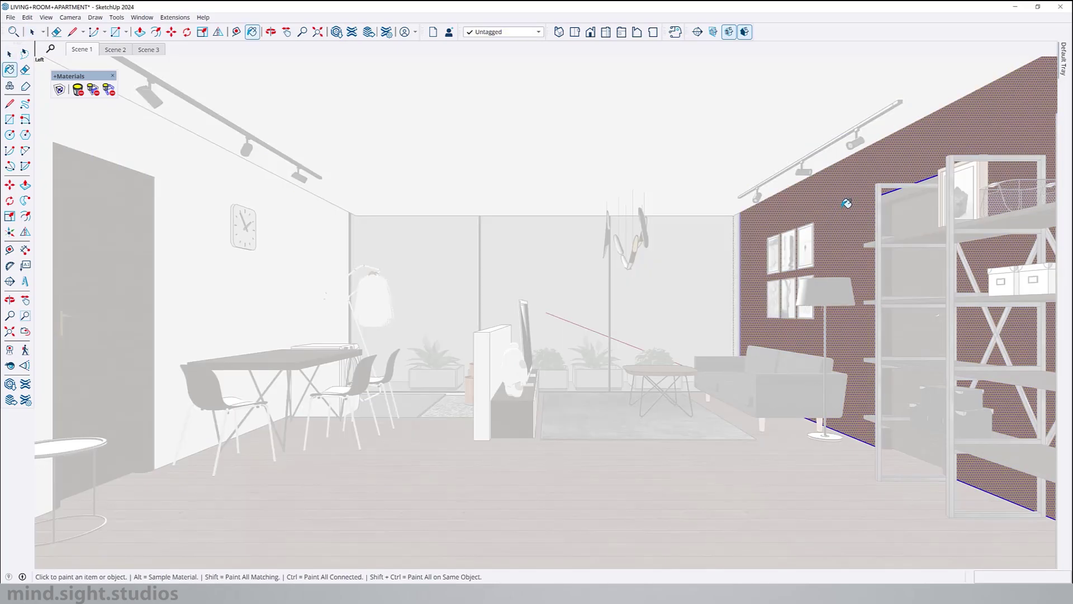
key("b")
left_click(867, 180)
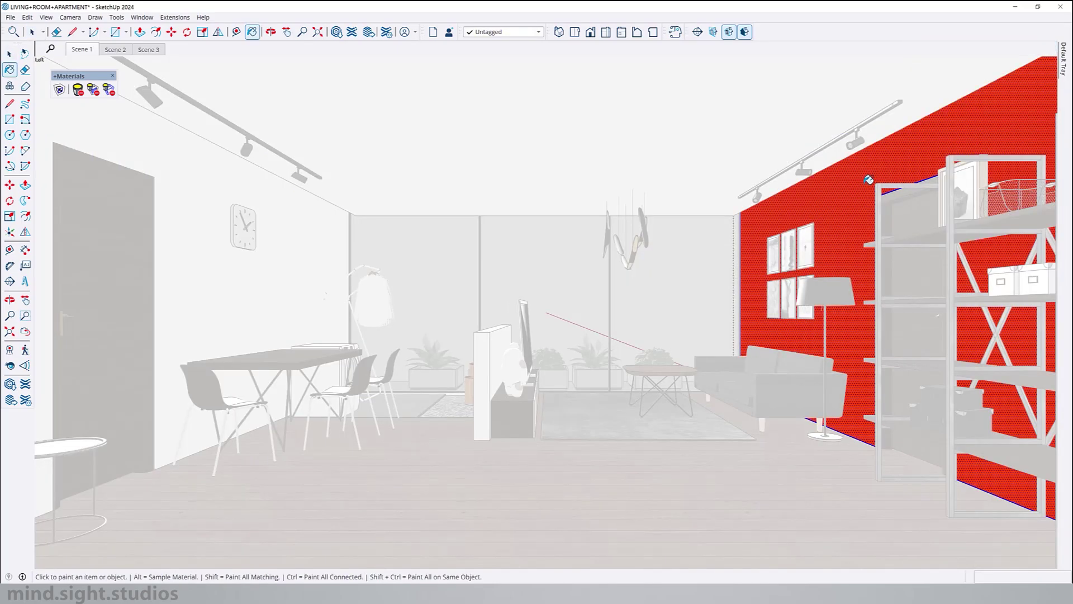
key("space")
key("Escape")
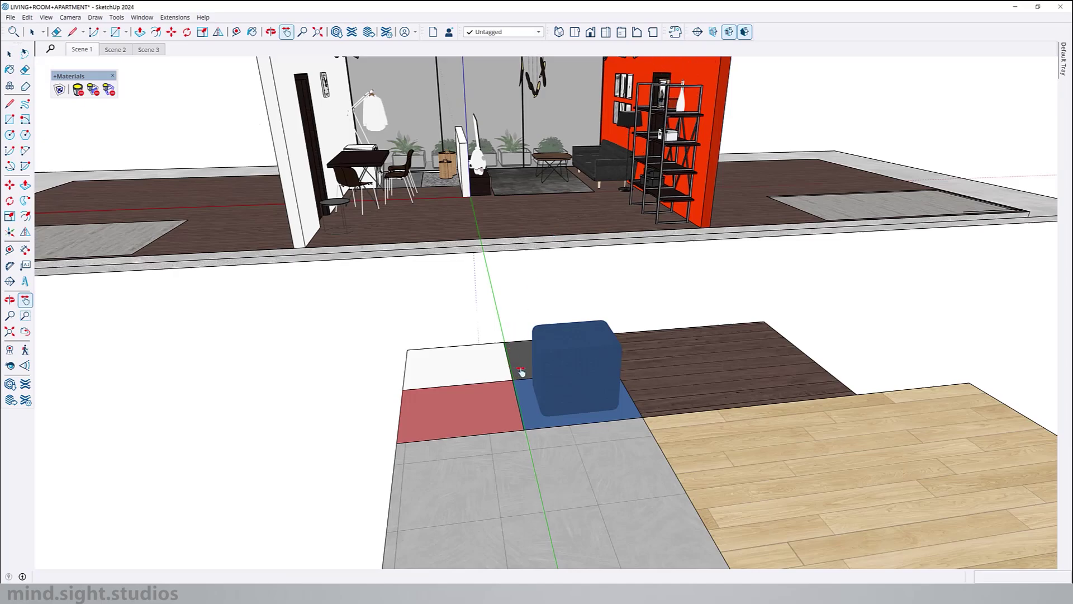
Sample the dark grey swatch and use Deep Paint Faces to paint the red accent wall and its end face dark grey
key("b")
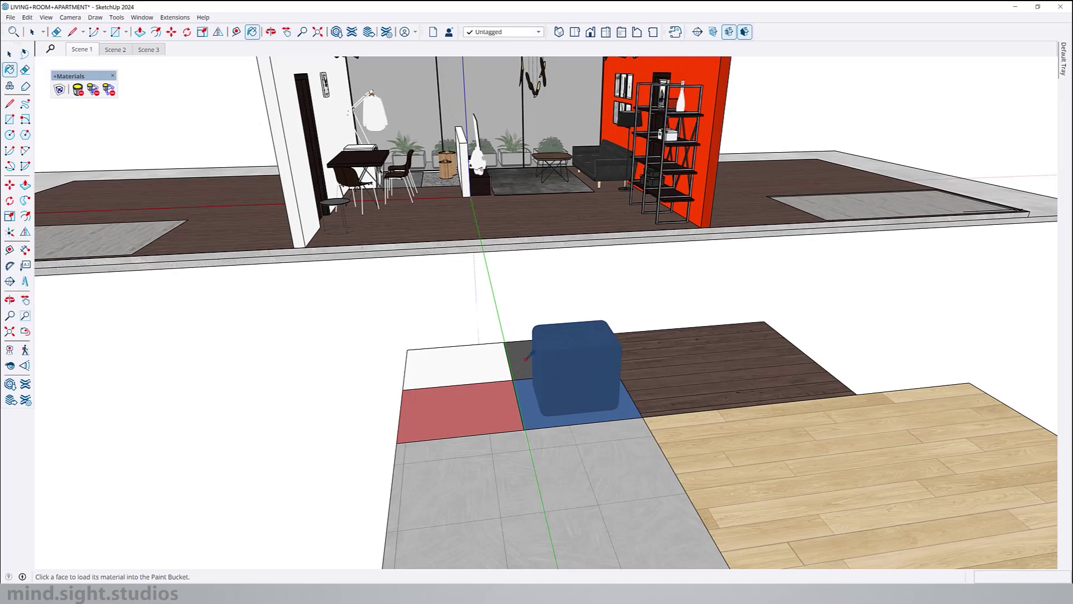
mouse_move(477, 259)
middle_mouse_down()
mouse_move(488, 67)
mouse_move(458, 98)
middle_mouse_up()
scroll(489, 67, "up", 5)
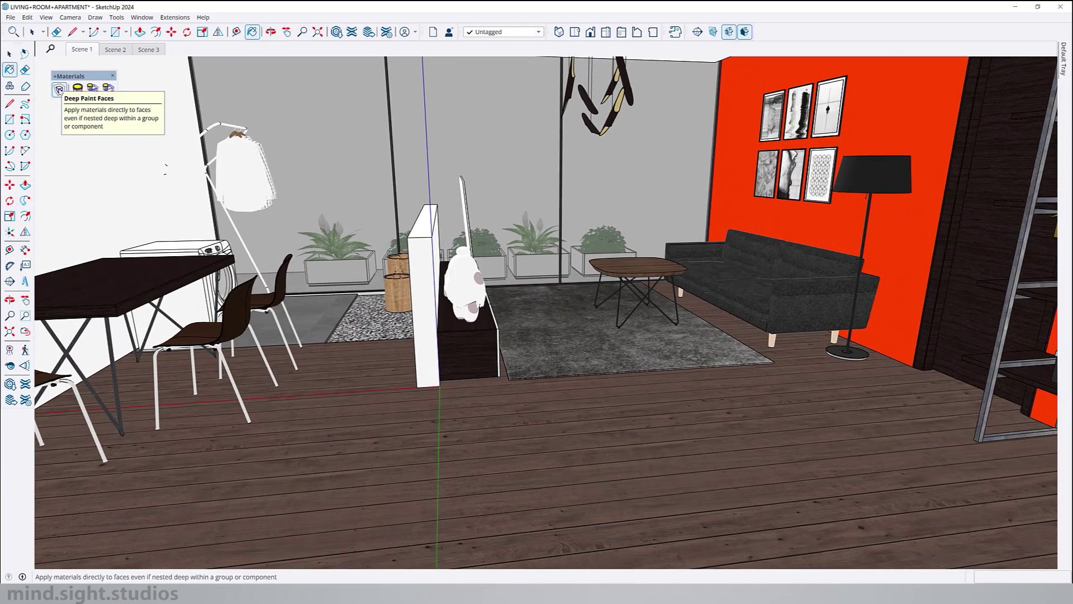
left_click(59, 89)
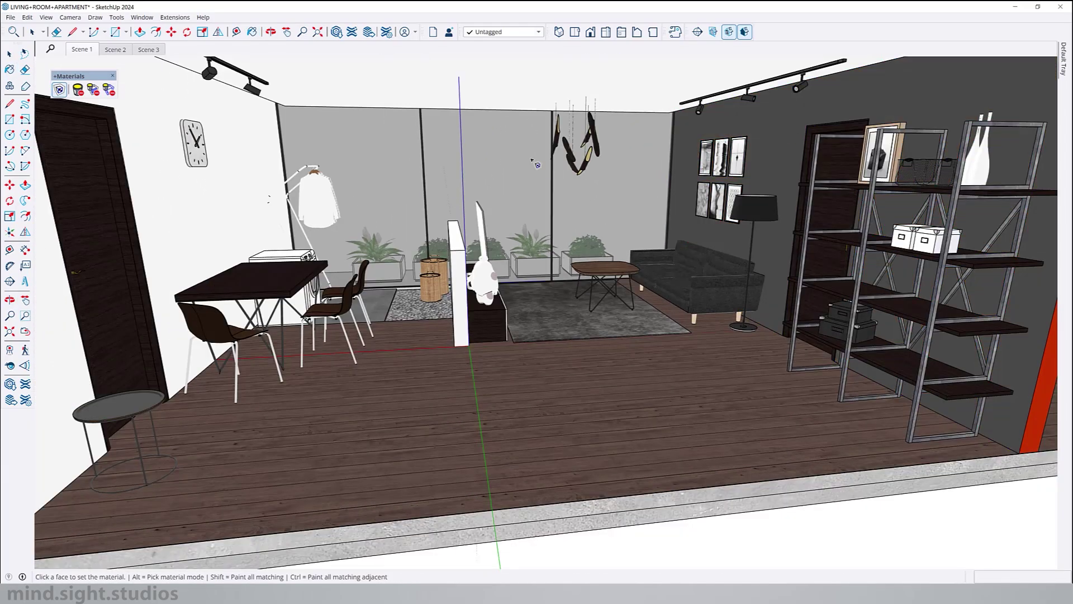
scroll(688, 115, "down", 5)
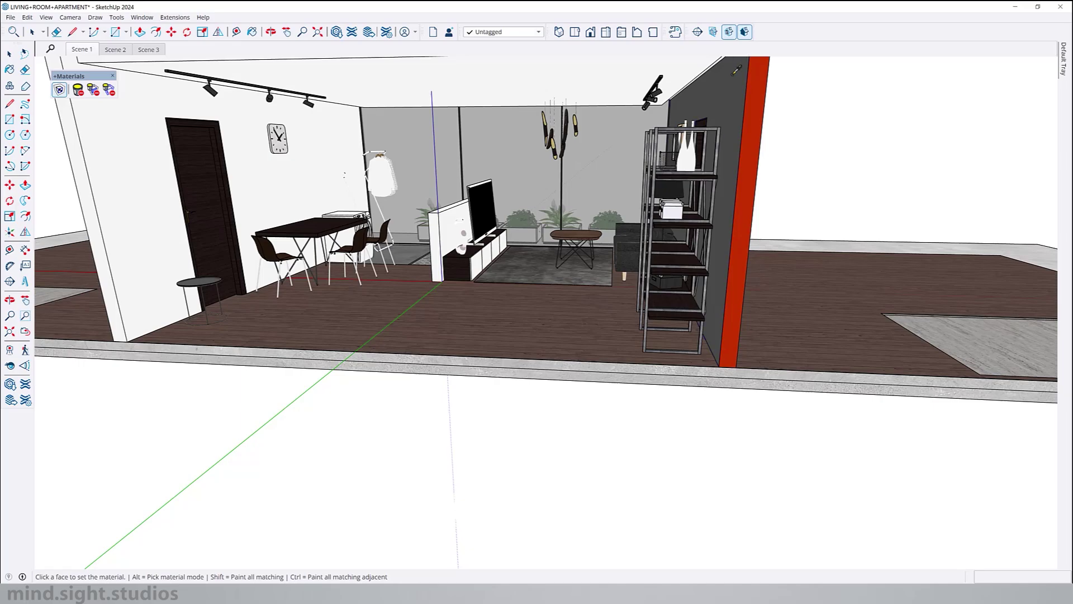
mouse_move(791, 216)
middle_mouse_down()
mouse_move(689, 212)
mouse_move(609, 173)
middle_mouse_up()
left_click(607, 171)
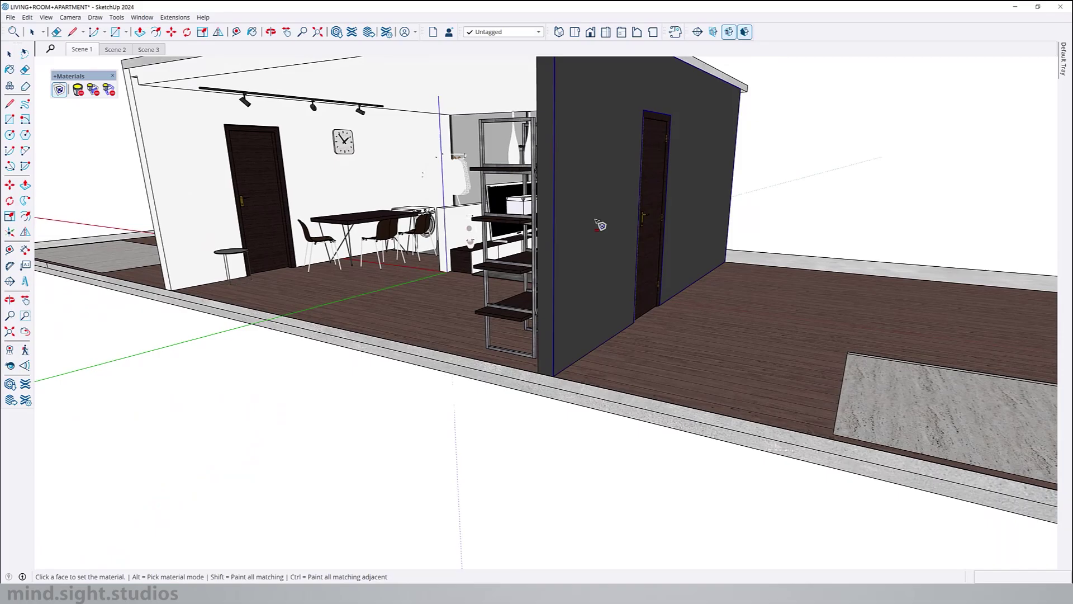
Deep-paint the apartment floor with the light wood plank material sampled from its swatch
mouse_move(677, 186)
middle_mouse_down()
mouse_move(201, 192)
mouse_move(910, 187)
middle_mouse_up()
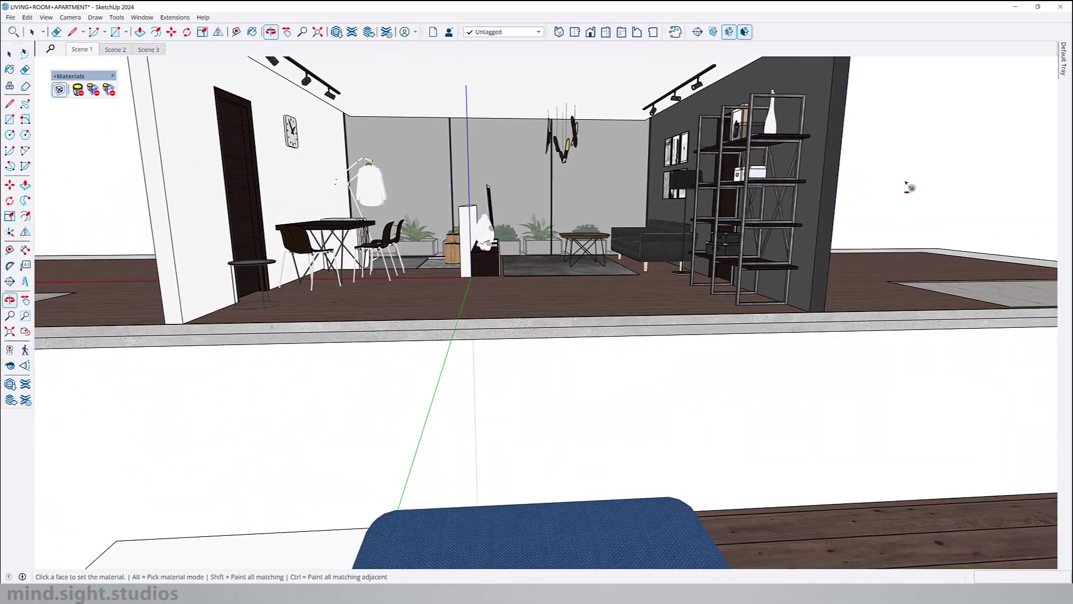
middle_click_drag(645, 224, 836, 163, "shift")
scroll(652, 228, "up", 6)
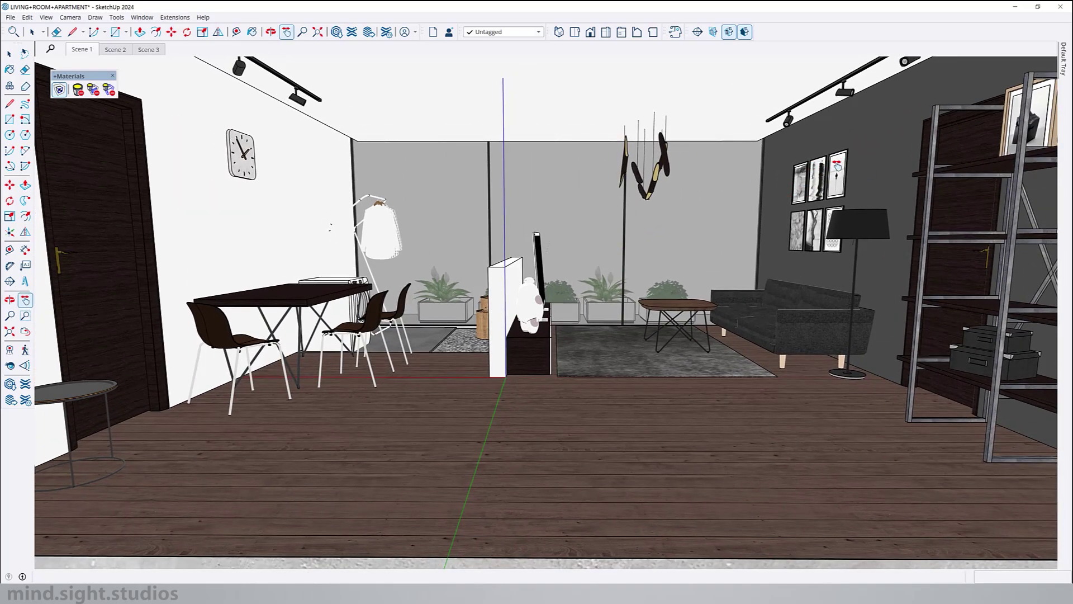
scroll(704, 195, "down", 3)
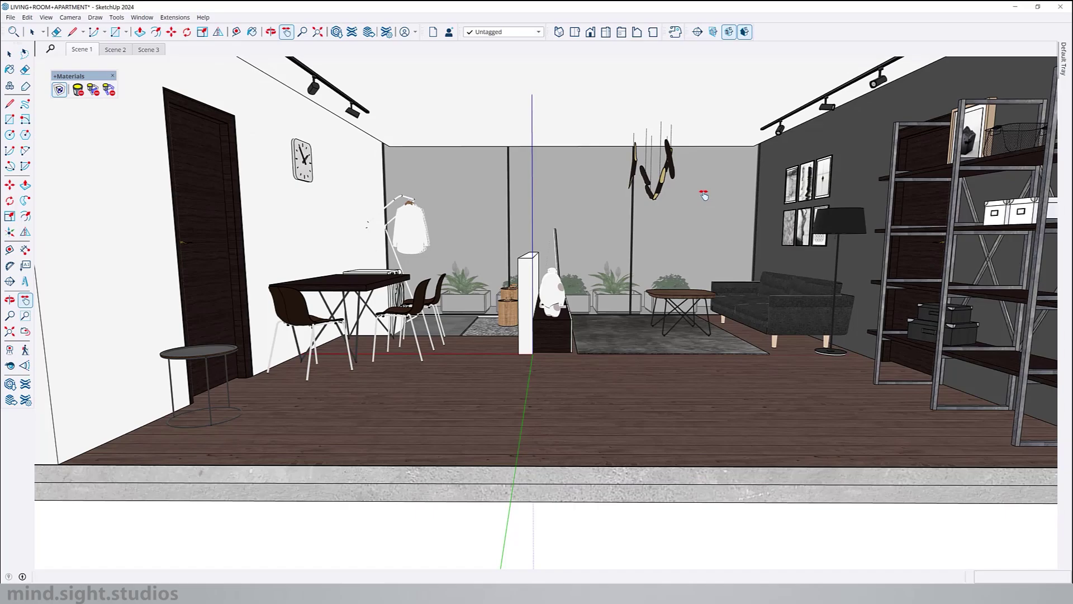
scroll(703, 195, "down", 5)
key("b")
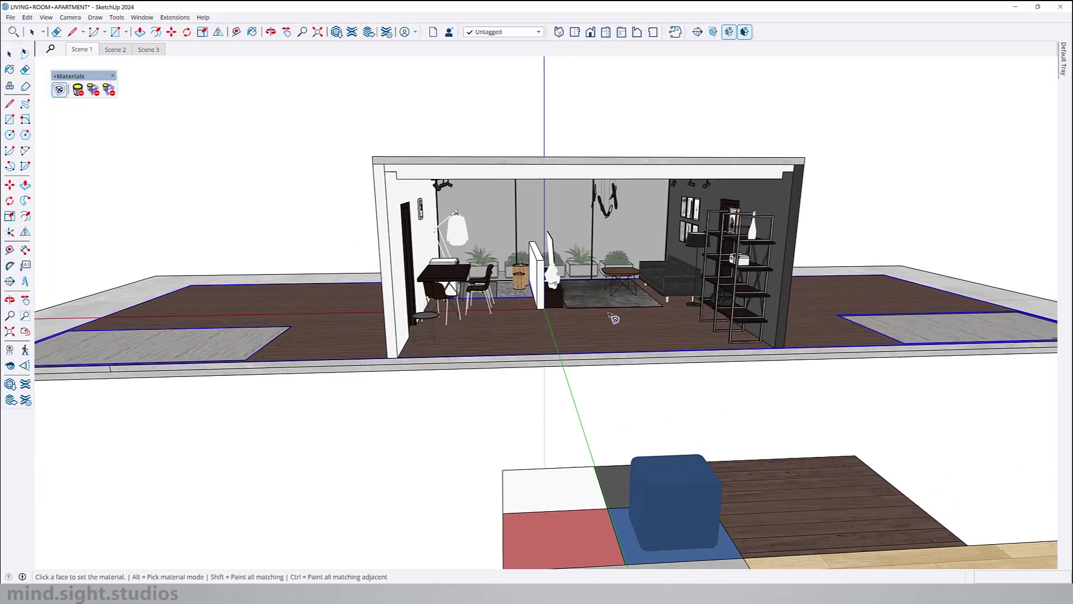
scroll(614, 319, "up", 6)
left_click(570, 375)
Deep-paint the apartment floor with the grey tile material sampled from its swatch
key("o")
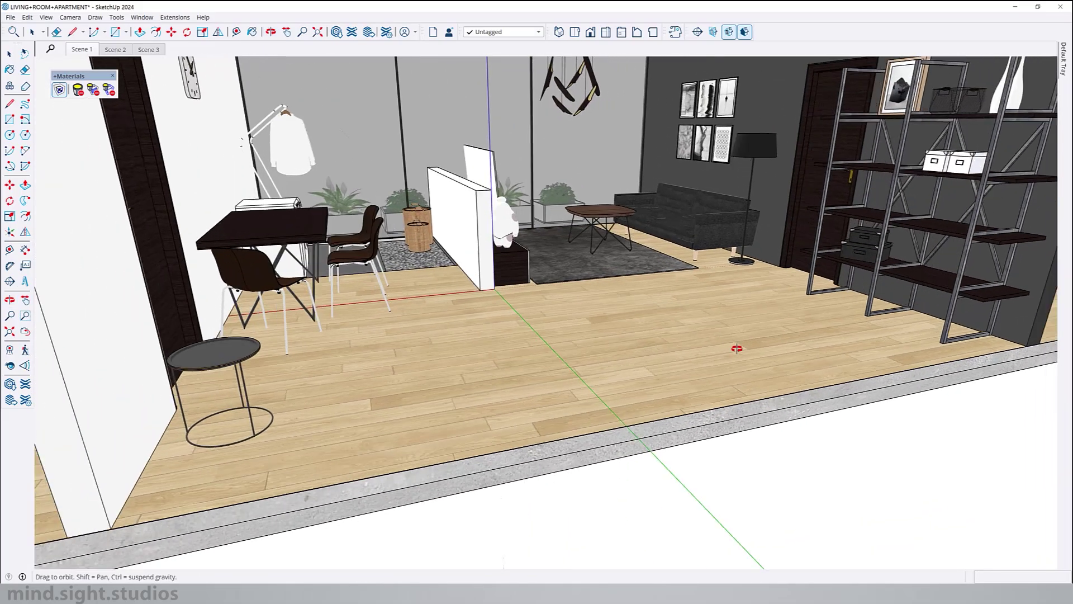
scroll(737, 348, "down", 6)
scroll(506, 313, "up", 6)
key("b")
left_click(509, 314)
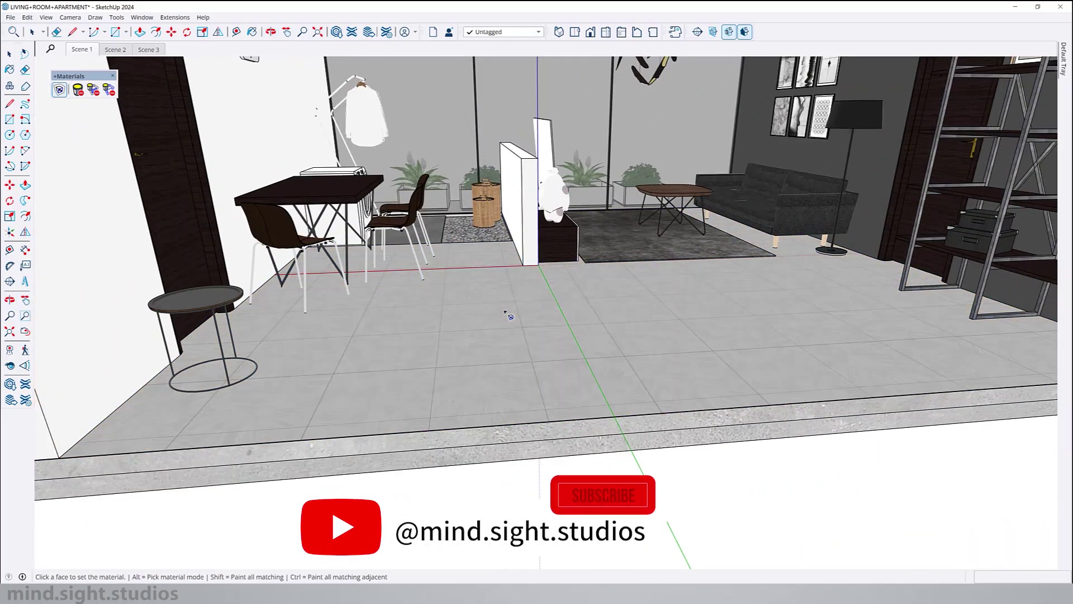
scroll(509, 314, "down", 2)
Sample the blue swatch and deep-paint the low partition wall behind the TV unit blue
key("o")
left_click_drag(685, 312, 513, 314)
scroll(561, 346, "down", 5)
key("b")
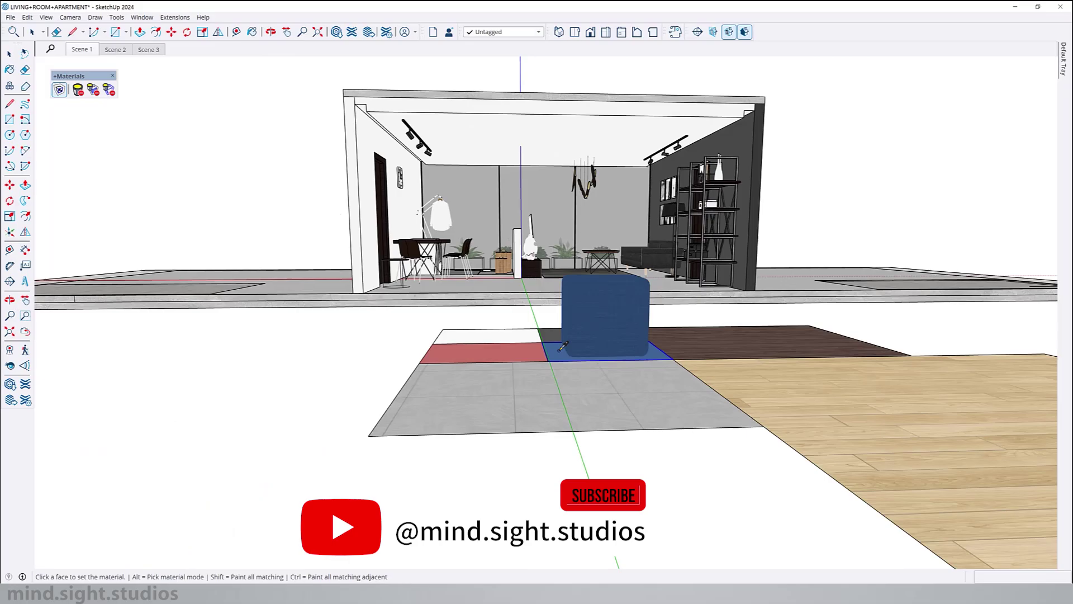
scroll(445, 267, "up", 8)
key("o")
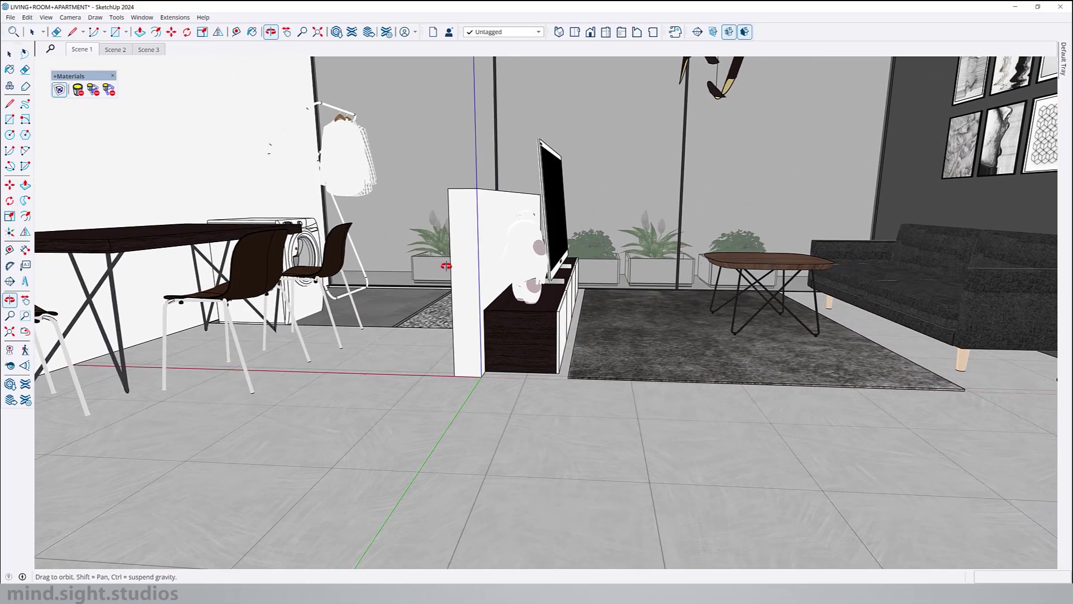
key("b")
left_click(456, 272)
key("o")
left_click_drag(495, 241, 588, 231)
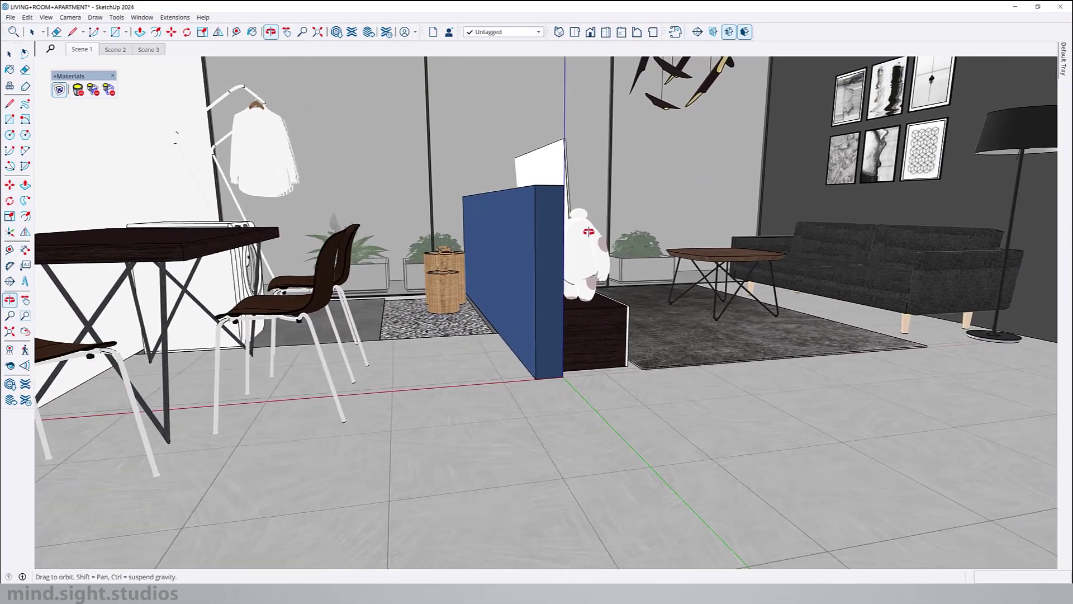
Recursively remove all materials from the dark wood door on the white wall
scroll(588, 231, "down", 10)
key("b")
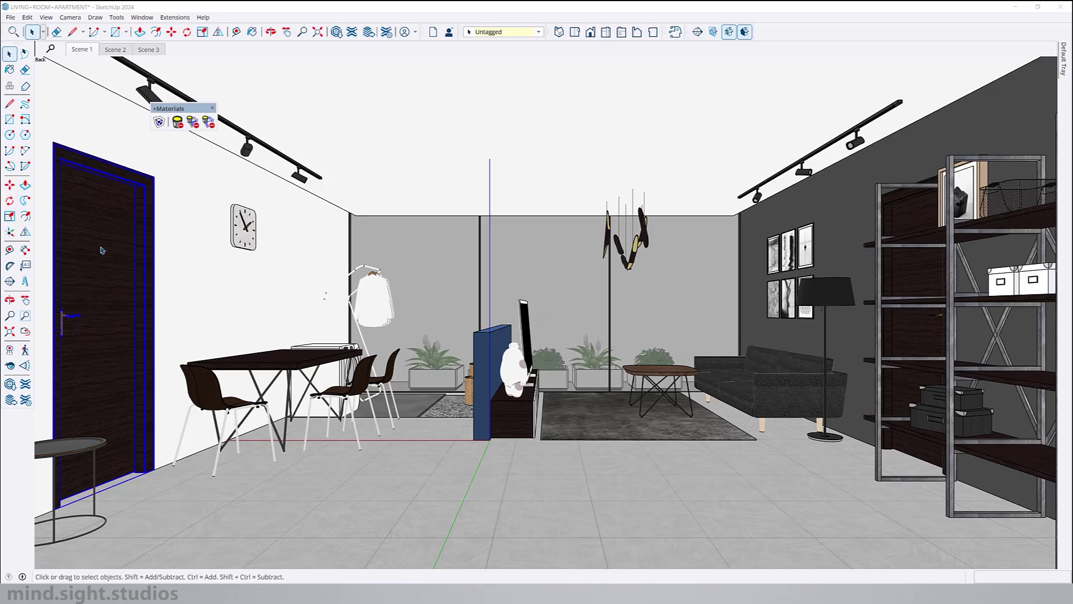
left_click(177, 125)
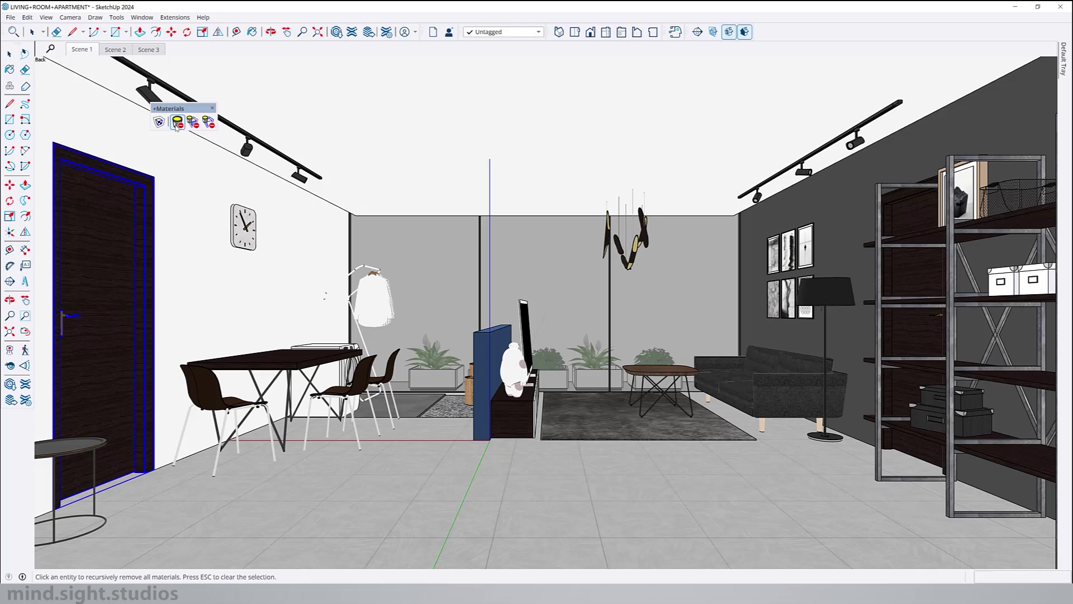
left_click(103, 239)
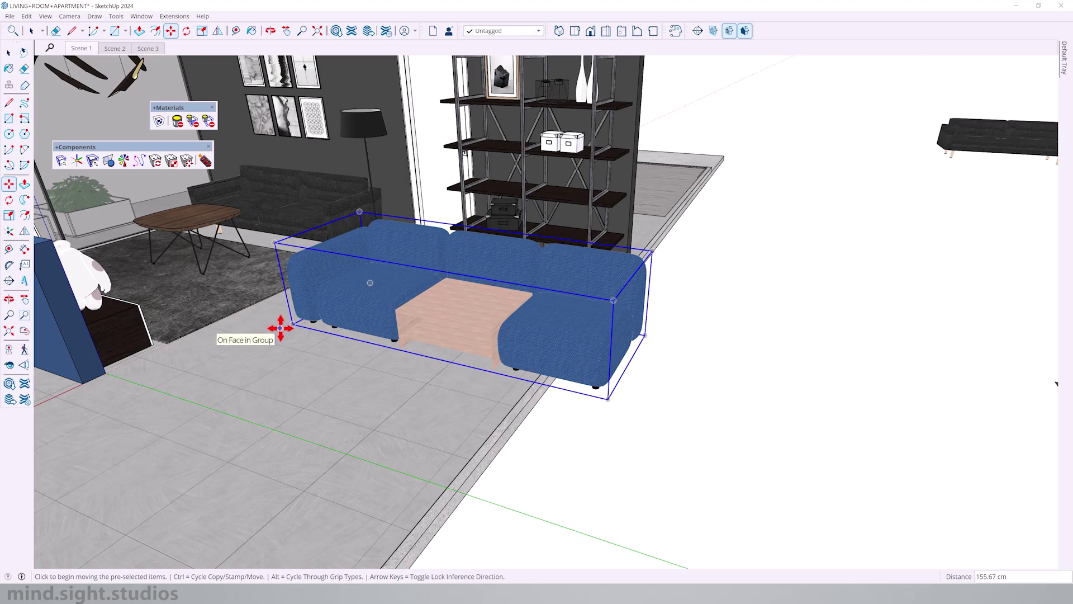
Use Change Axes to set the blue sectional sofa's component axes at its bottom centre
scroll(312, 334, "up", 3)
mouse_move(311, 333)
middle_mouse_down()
mouse_move(331, 103)
mouse_move(404, 243)
middle_mouse_up()
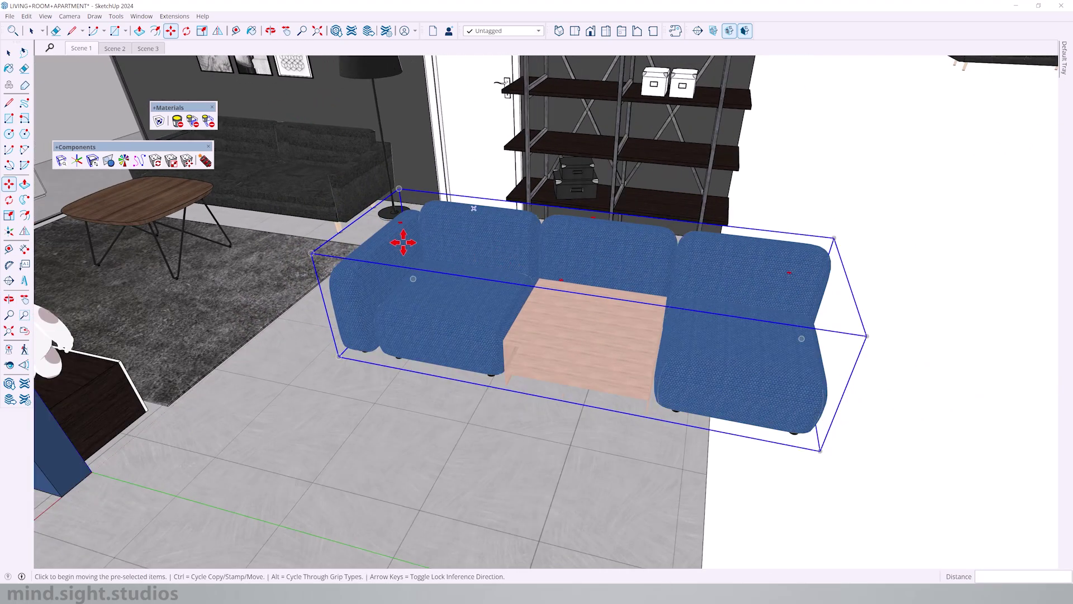
scroll(403, 243, "down", 2)
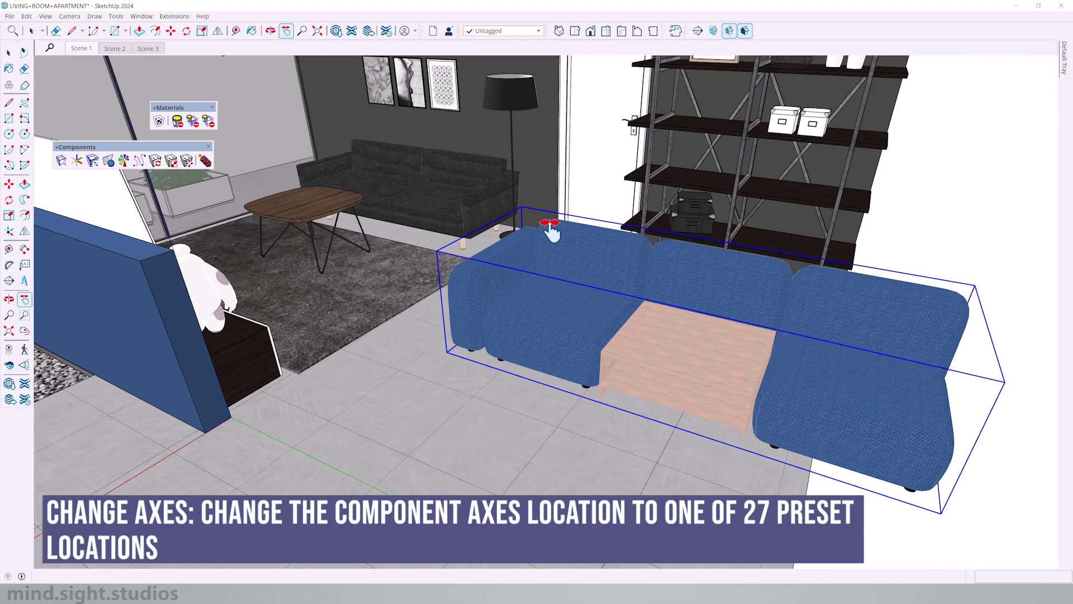
left_click(78, 161)
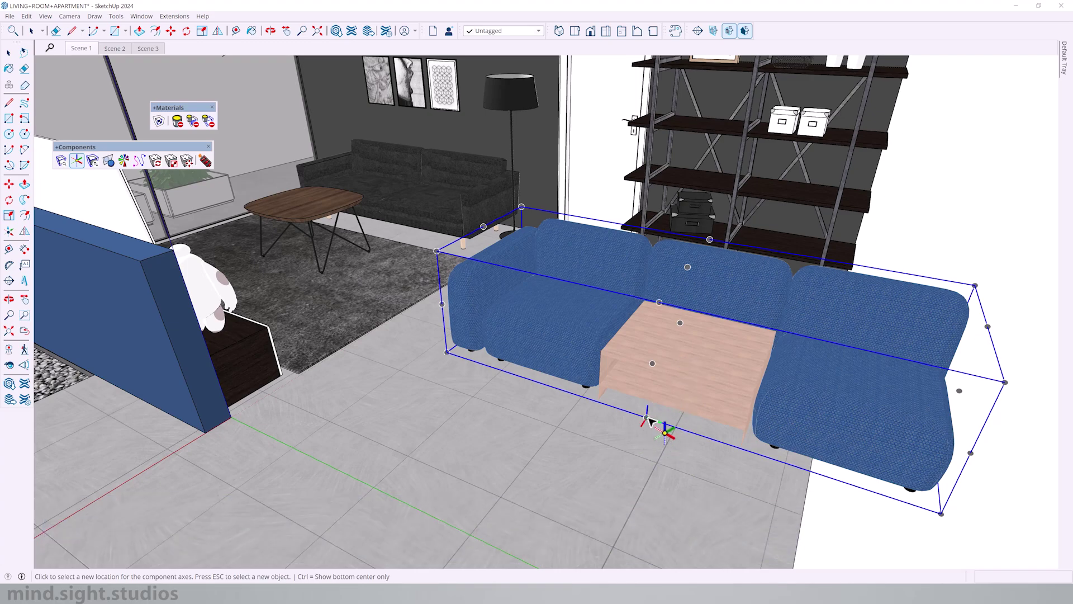
Select the dark sofa and try to replace it with the blue sectional sofa using Replace Component
left_click(431, 212)
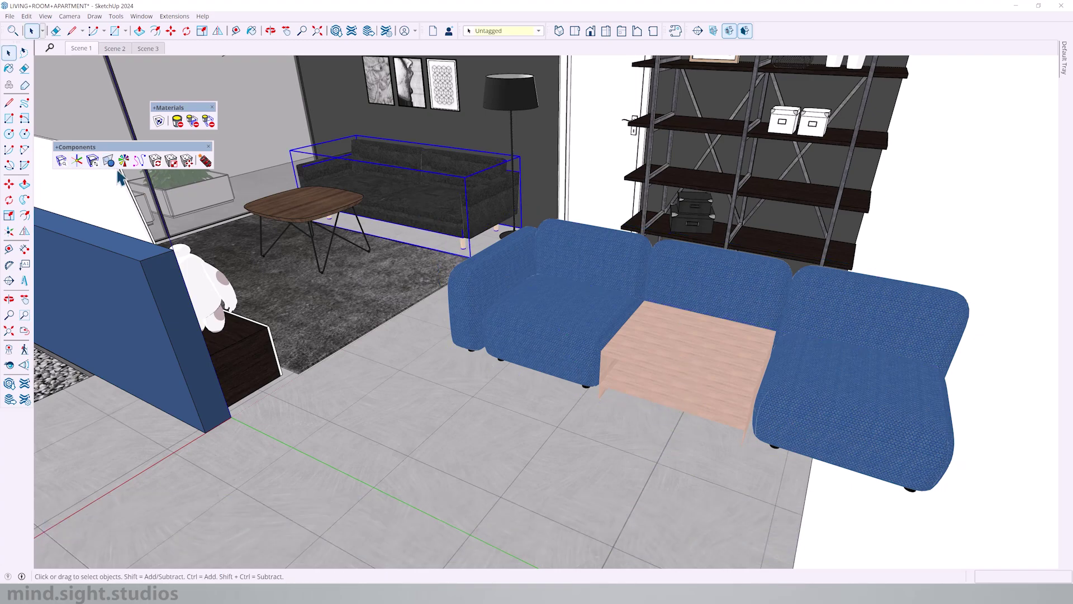
middle_click_drag(386, 222, 444, 213)
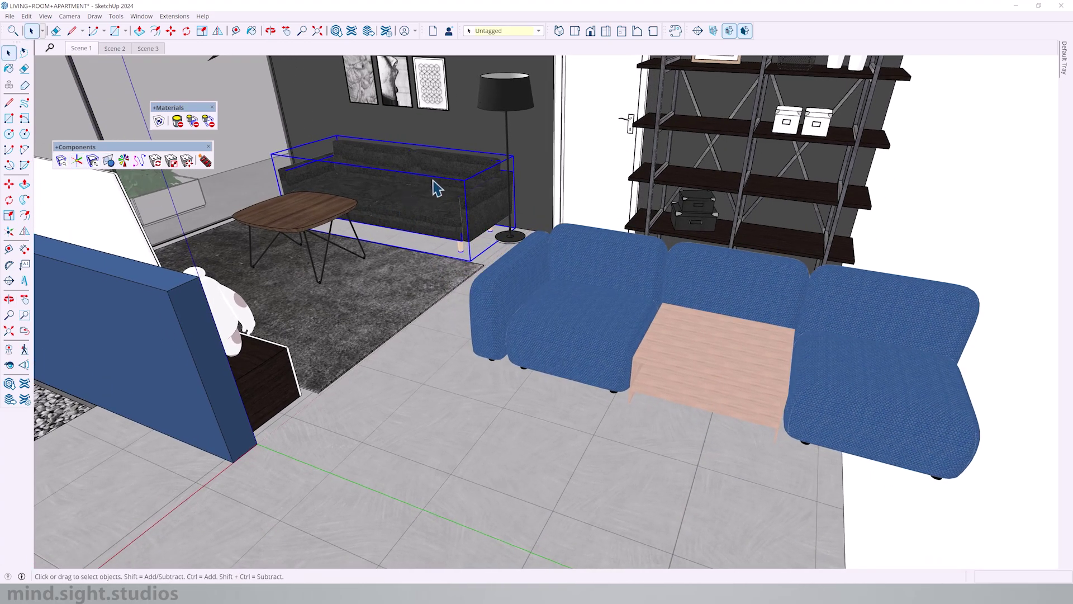
left_click(92, 161)
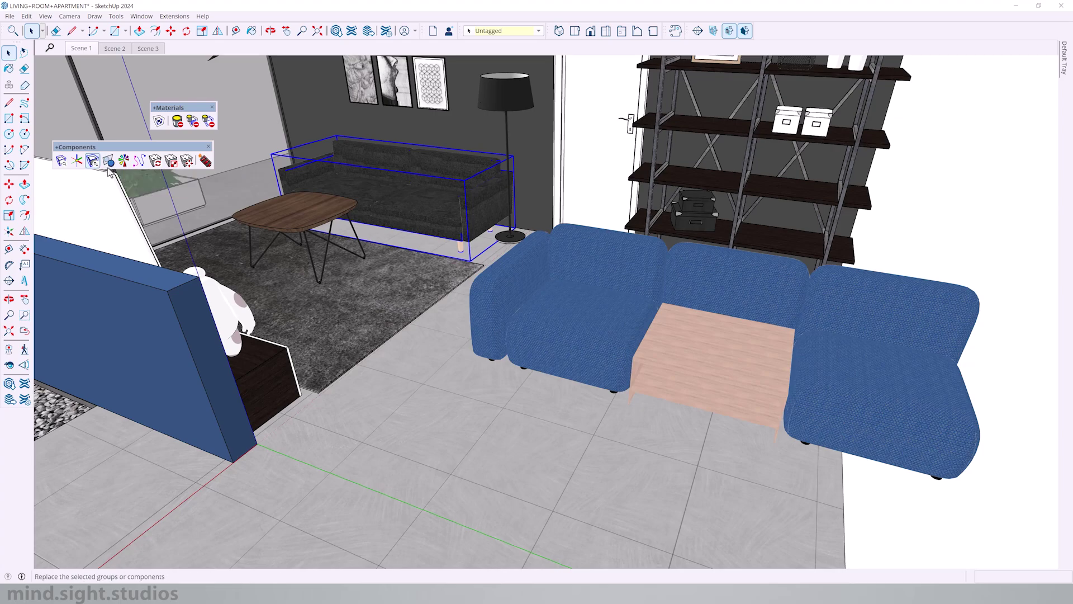
scroll(447, 240, "up", 5)
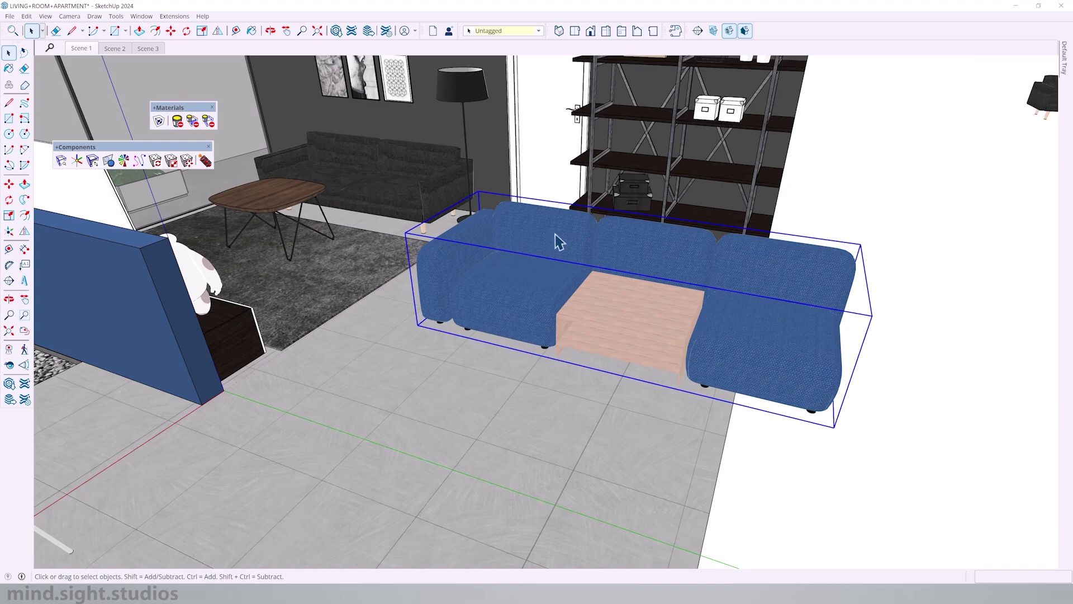
Relocate the blue sectional sofa's component axes to its front bottom corner at the chaise end
left_click(77, 160)
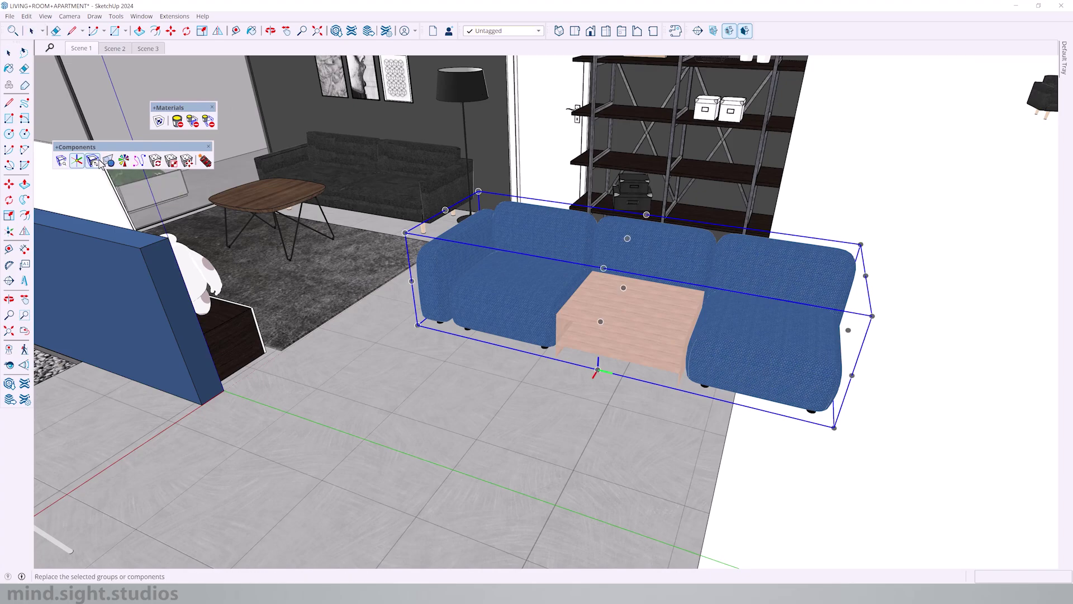
left_click(837, 431)
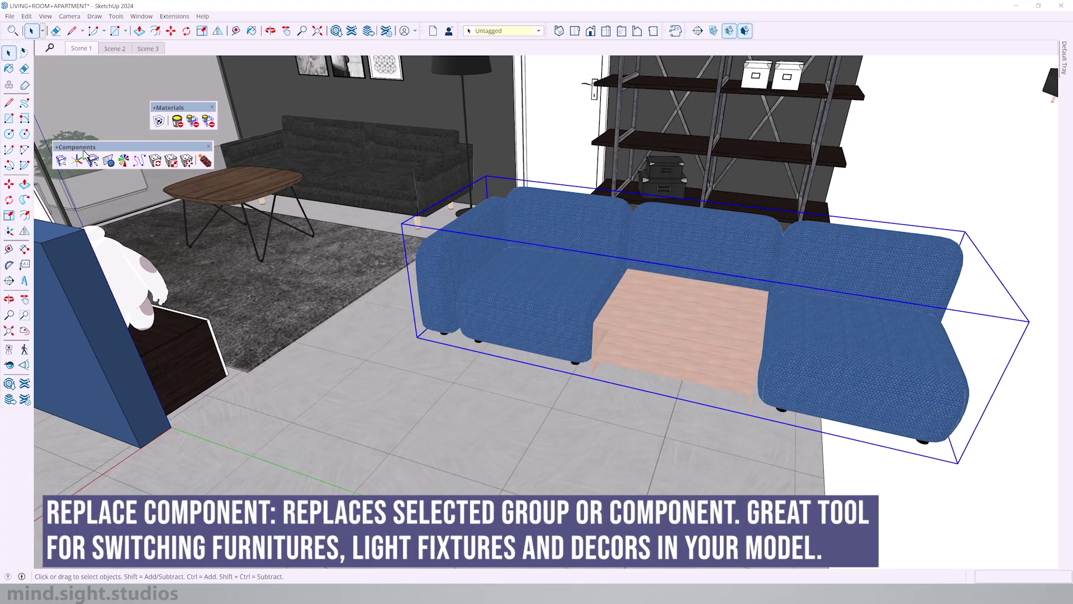
Replace the dark sofa beside the coffee table with the blue sectional sofa using Replace Component
left_click(372, 170)
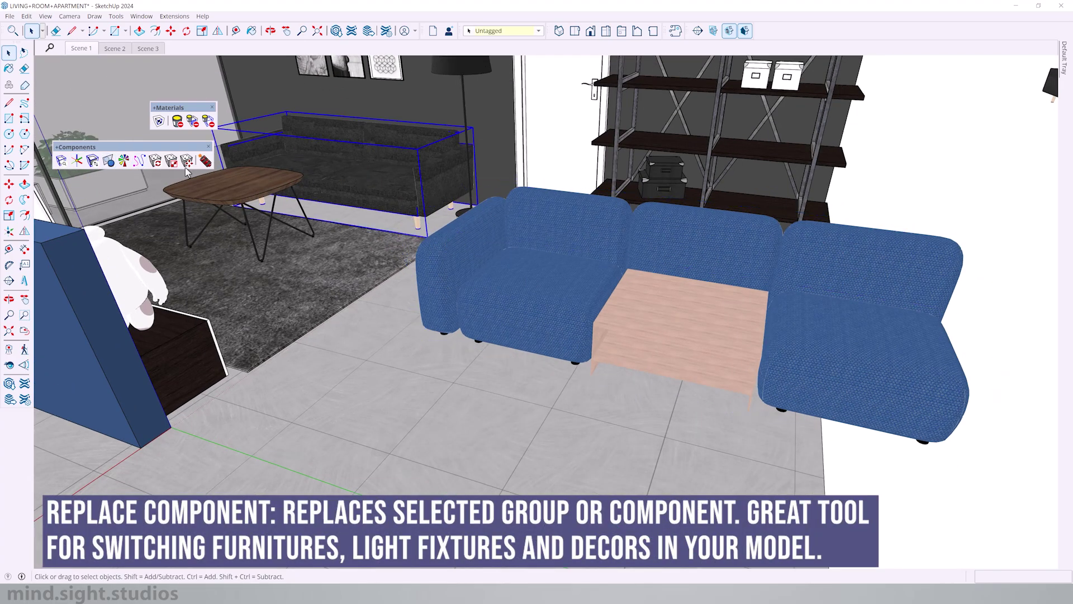
left_click(94, 161)
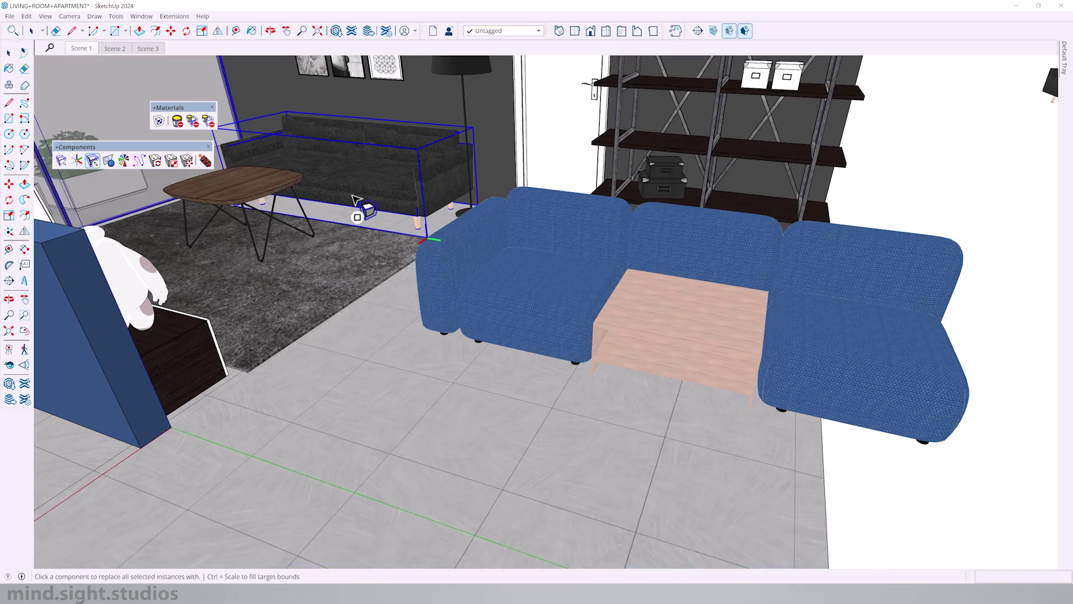
left_click(502, 225)
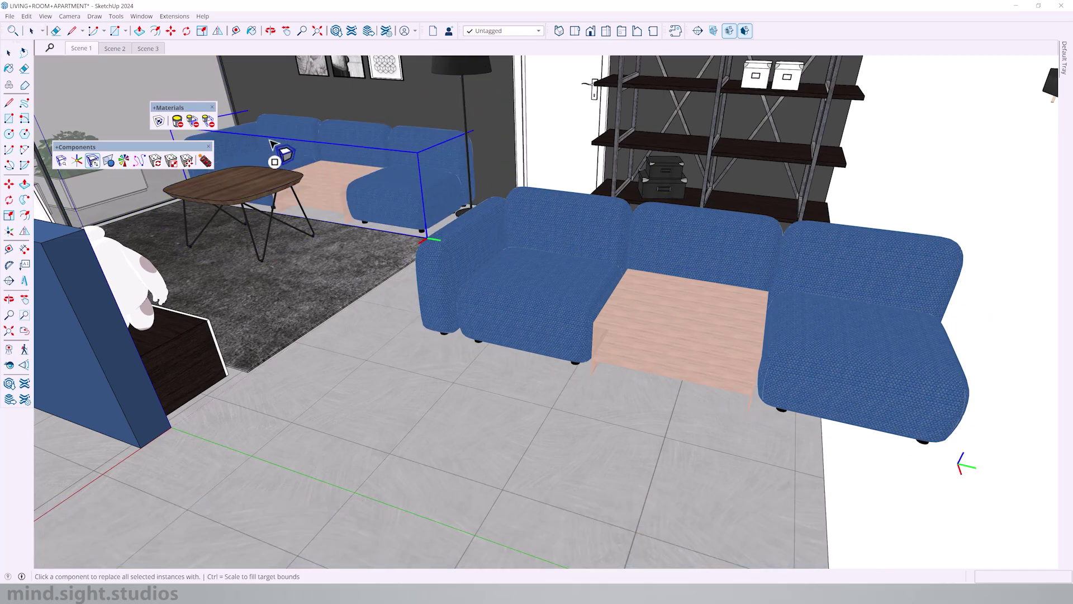
scroll(282, 154, "up", 5)
scroll(337, 167, "down", 5)
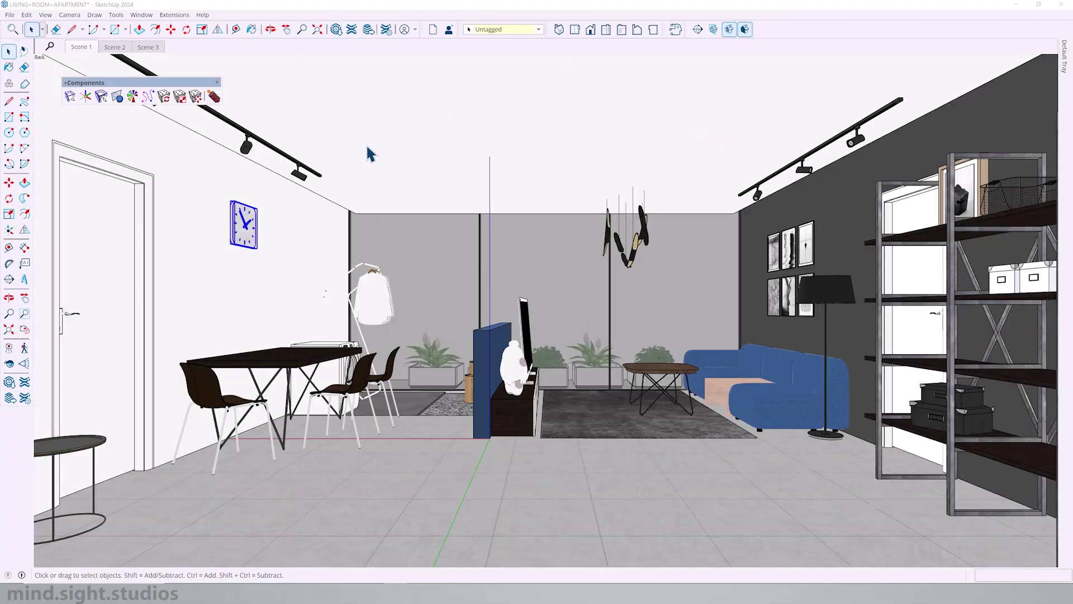
Open the SketchPlus Component Finder and browse through the components contained in the model
left_click(69, 98)
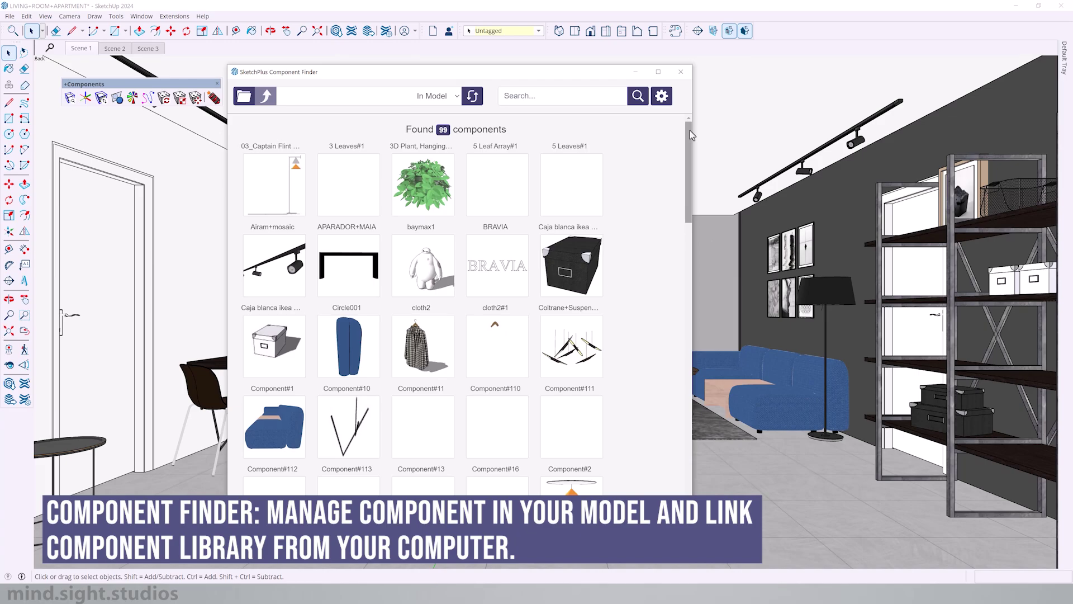
scroll(687, 138, "down", 1)
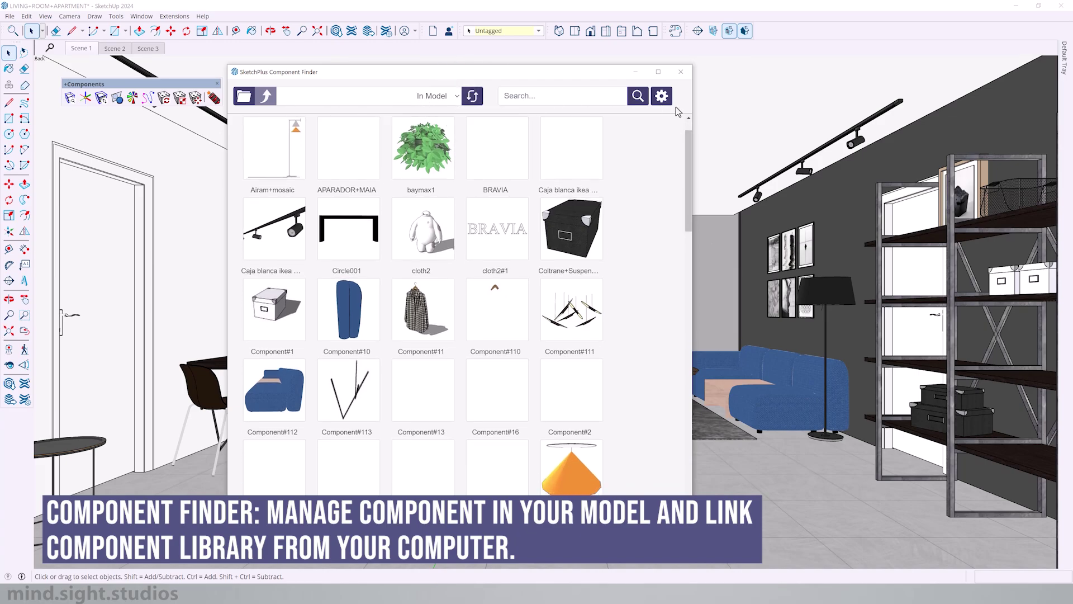
left_click_drag(690, 158, 660, 253)
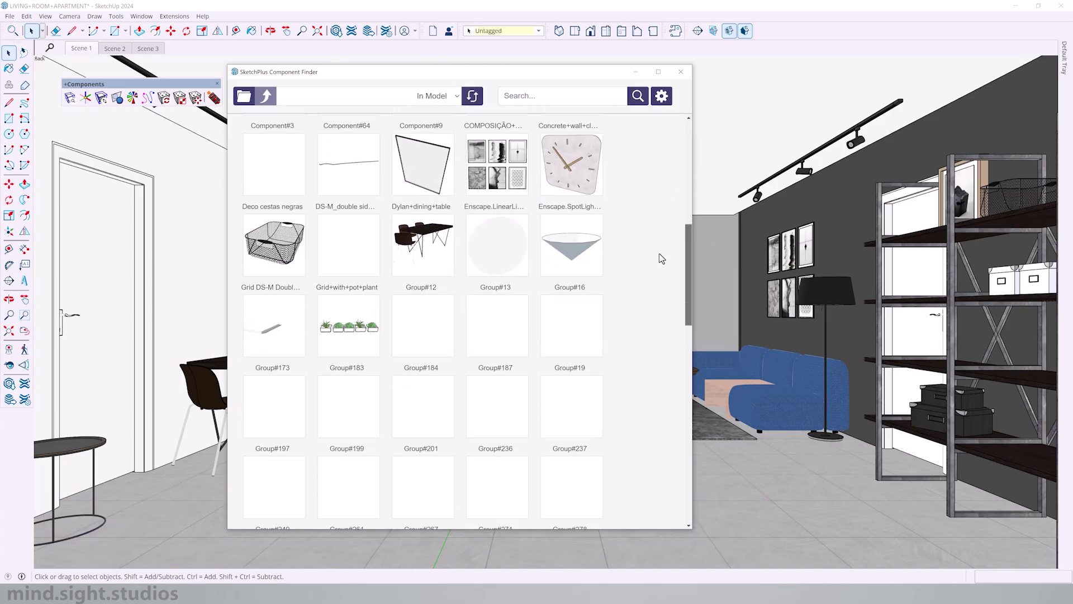
scroll(662, 266, "down", 10)
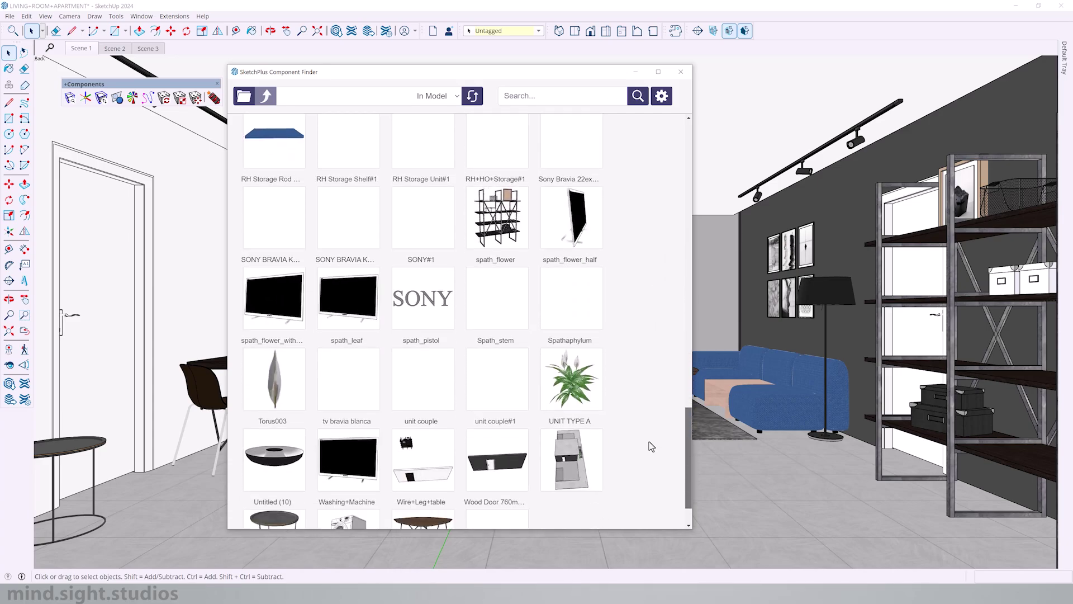
scroll(655, 398, "up", 15)
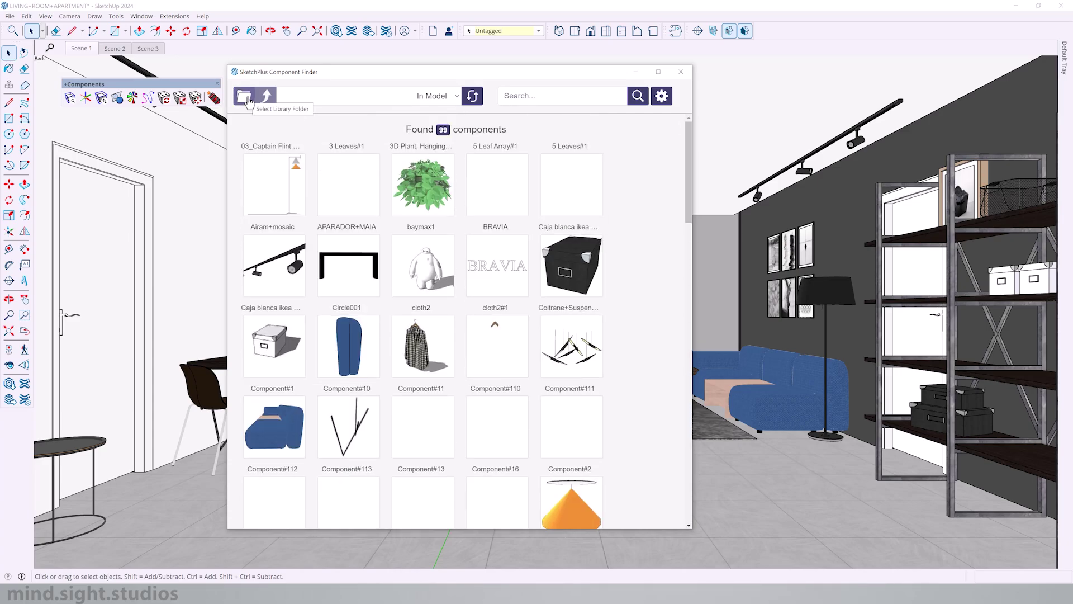
Switch the Component Finder from In Model to the linked floor lamp library and insert the 03_Captain Flint lamp into the room
left_click(451, 99)
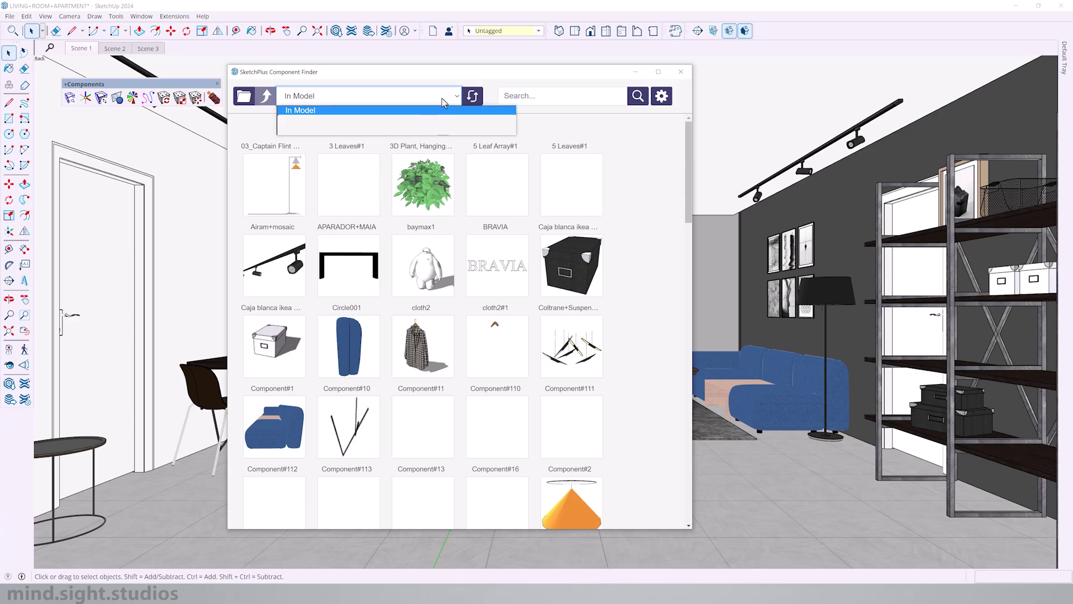
left_click(392, 124)
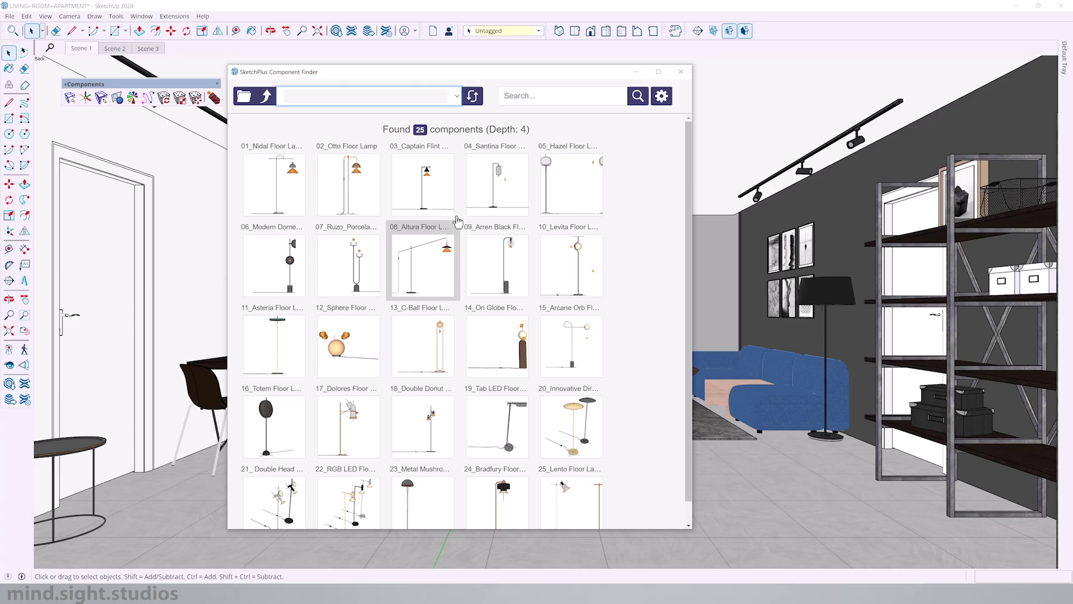
left_click(439, 196)
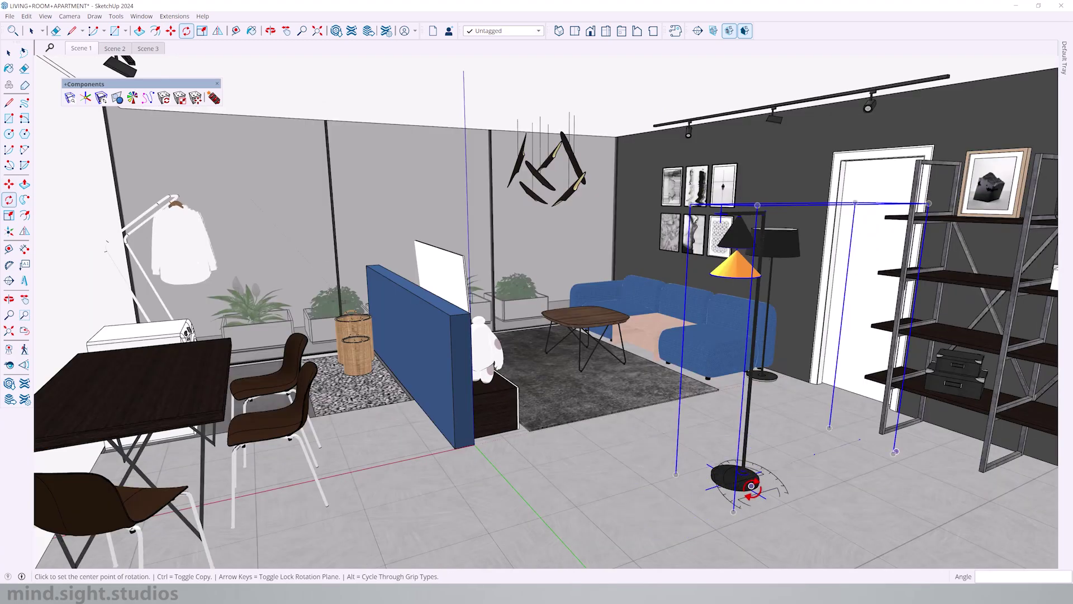
Move the new floor lamp to the old black lamp's spot beside the blue sofa and delete the old lamp
key("m")
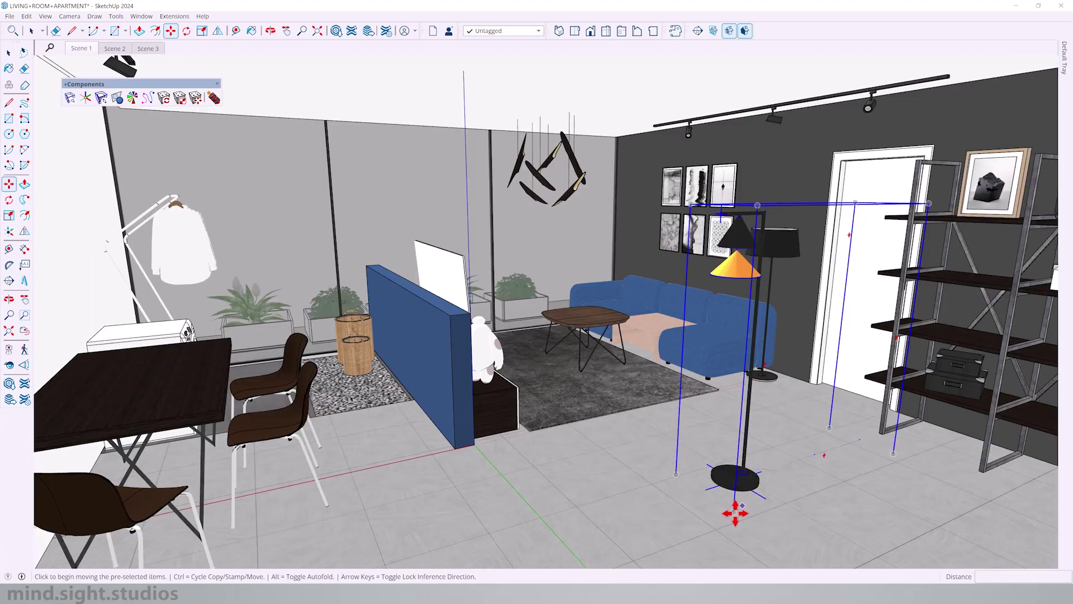
left_click(727, 510)
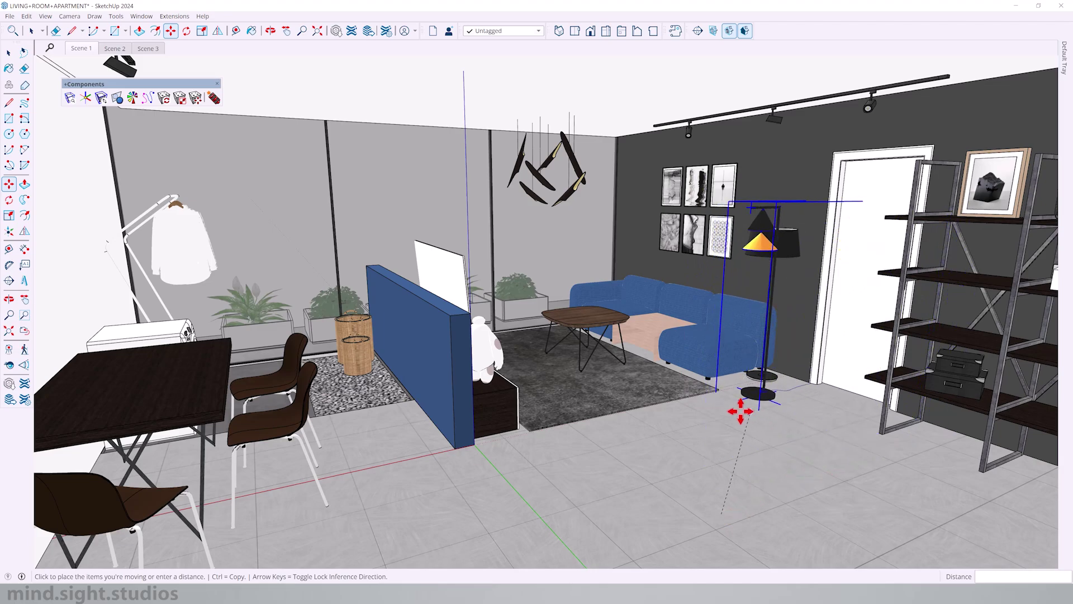
scroll(760, 391, "up", 5)
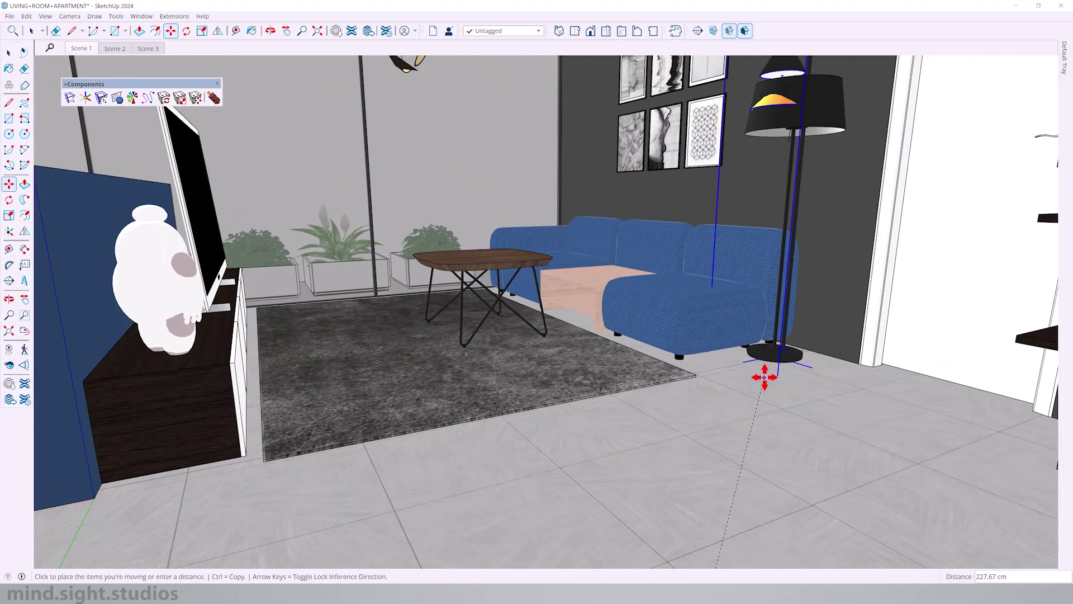
left_click(763, 375)
key("space")
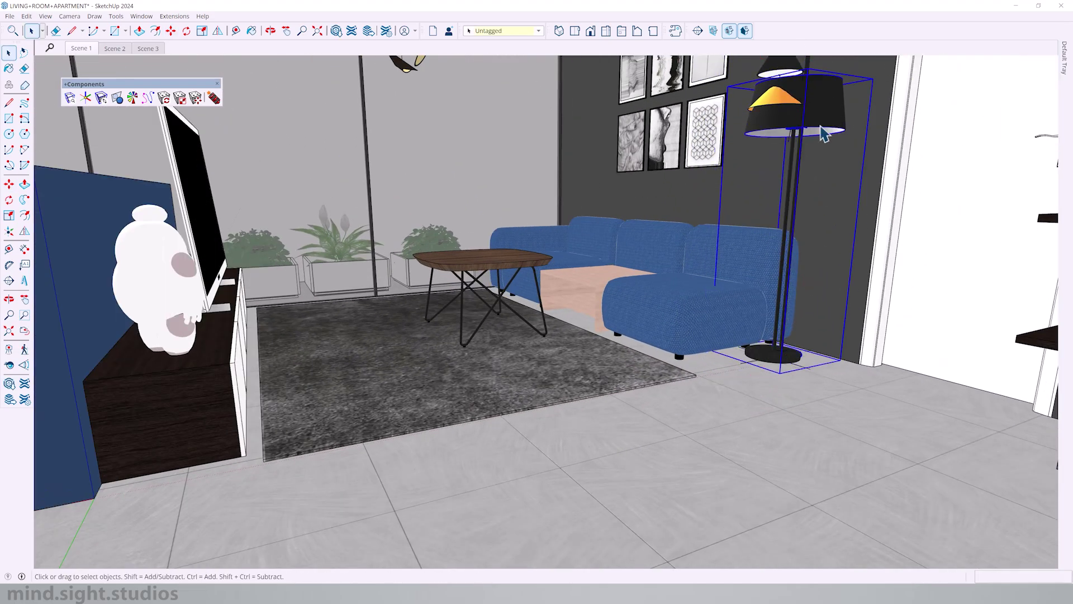
scroll(642, 448, "down", 4)
left_click(646, 449)
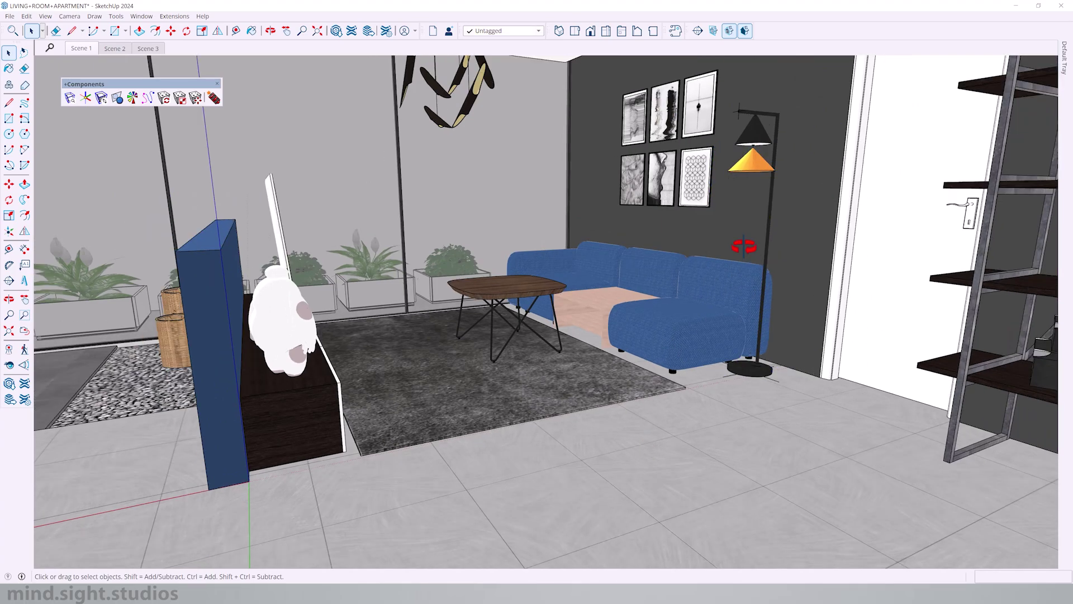
left_click(81, 48)
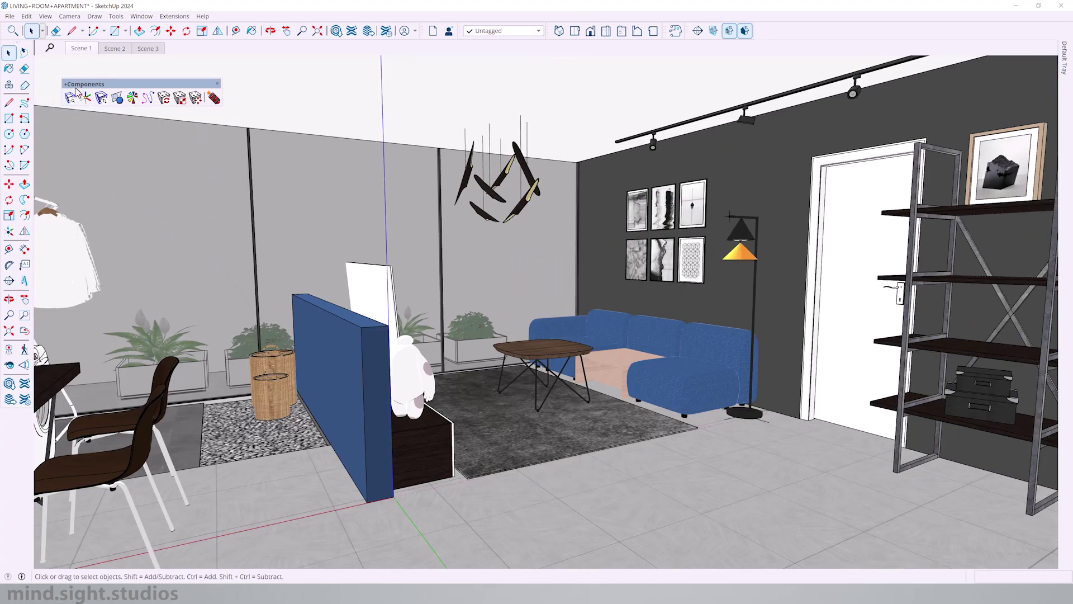
left_click(69, 98)
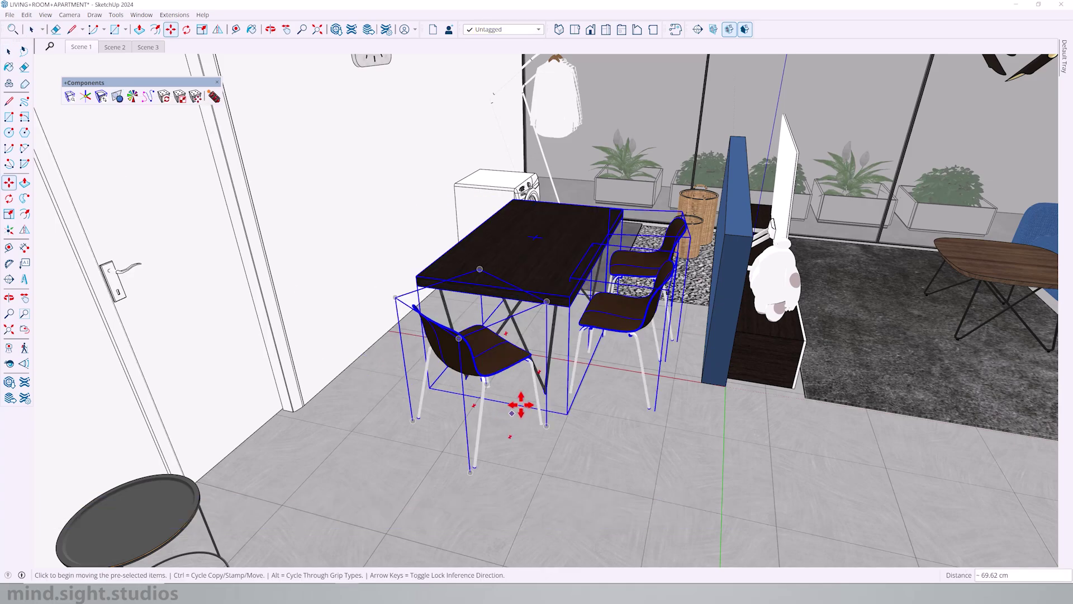
Mirror the two chairs nearest the blue partition across the dining table's centre to its opposite long side
middle_click_drag(587, 256, 532, 206)
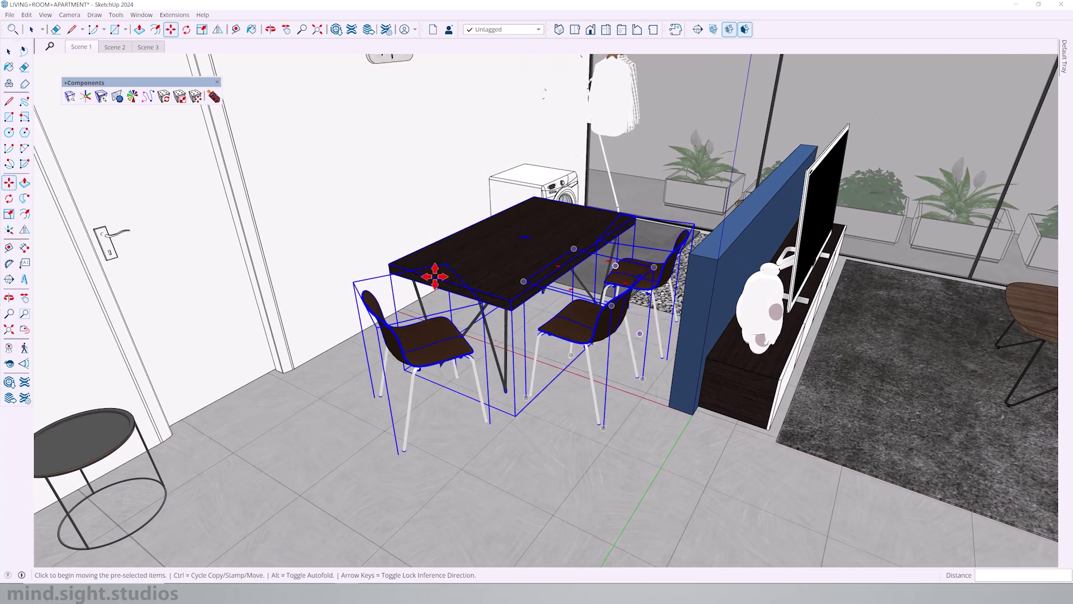
scroll(481, 262, "up", 3)
key("space")
middle_click_drag(491, 268, 636, 347)
left_click(635, 347)
left_click(679, 271, "shift")
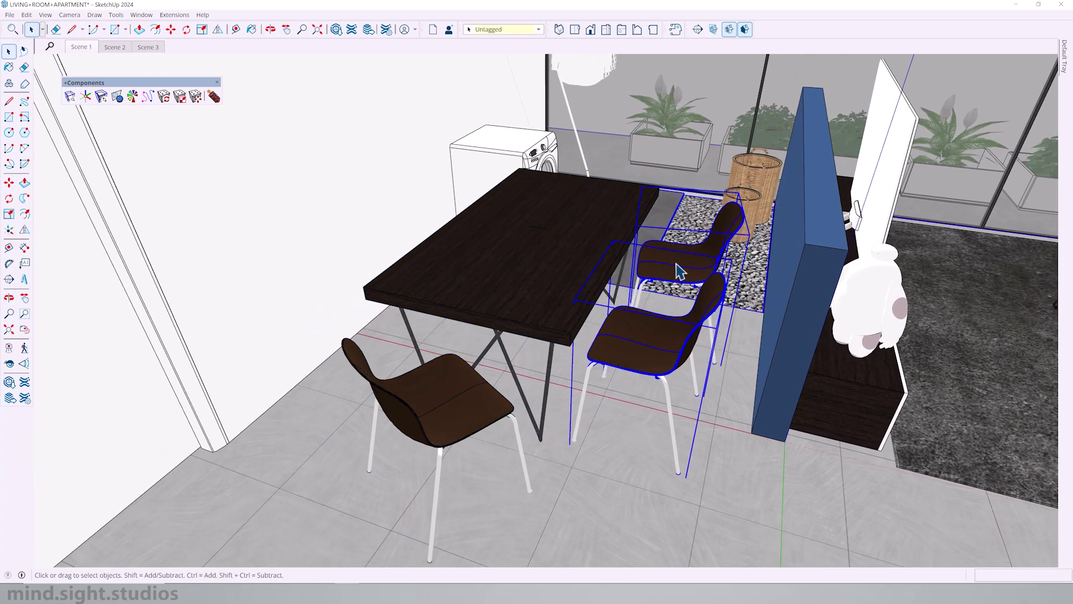
left_click(679, 271)
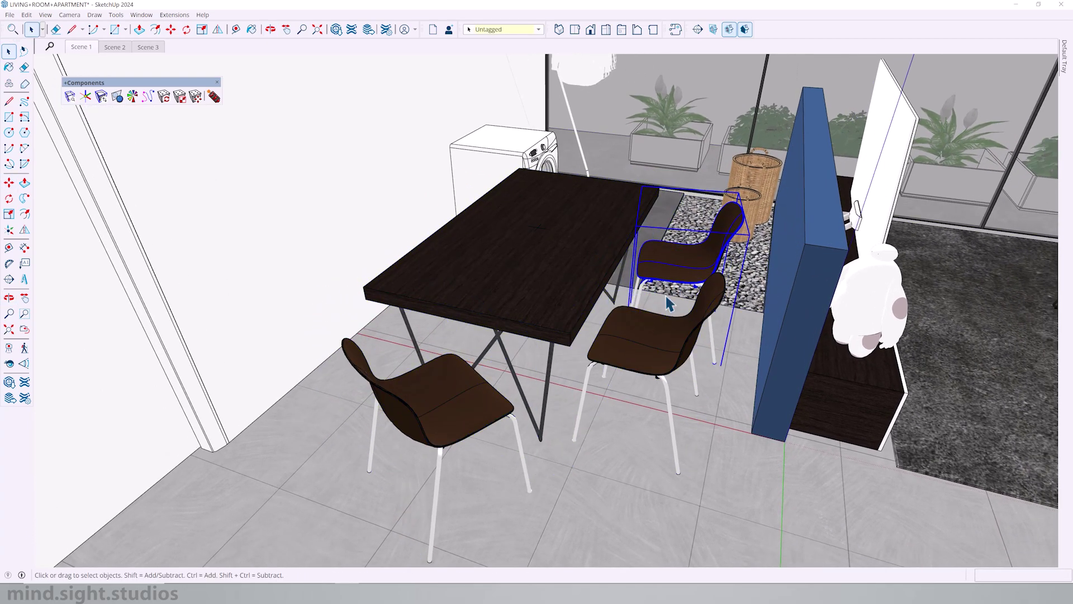
left_click(635, 344, "shift")
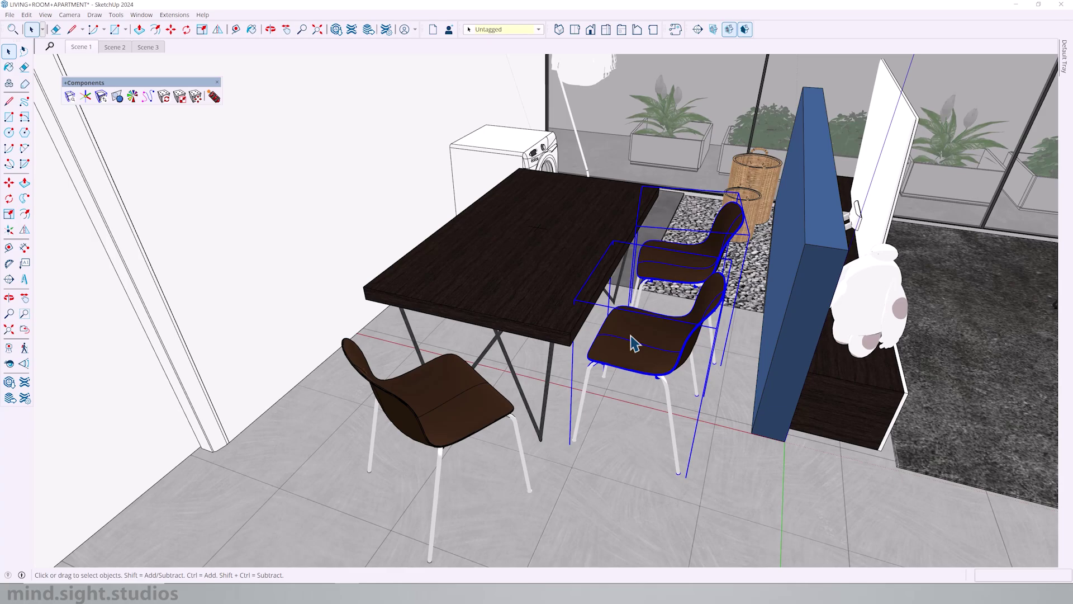
left_click(117, 98)
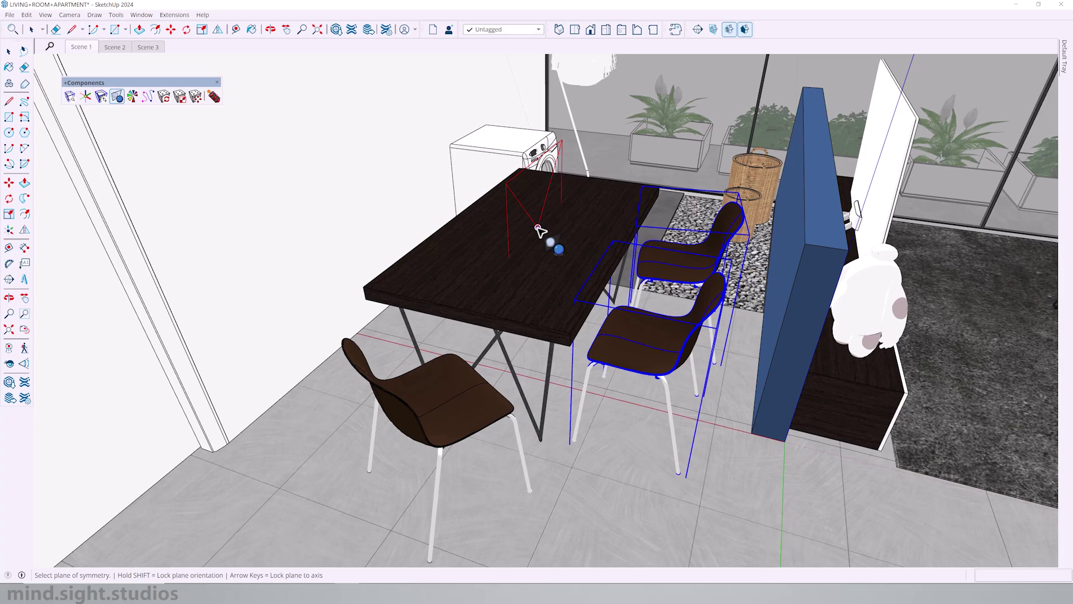
left_click(538, 229)
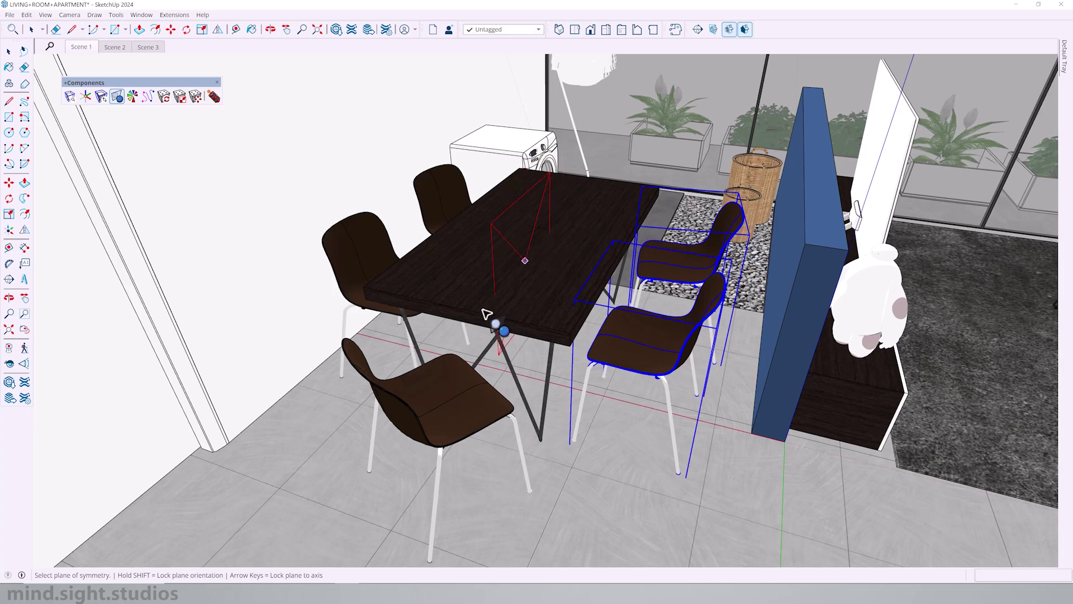
Mirror the chair at the table's near end to the far end, locking the symmetry plane to the green axis
middle_click_drag(479, 283, 445, 295)
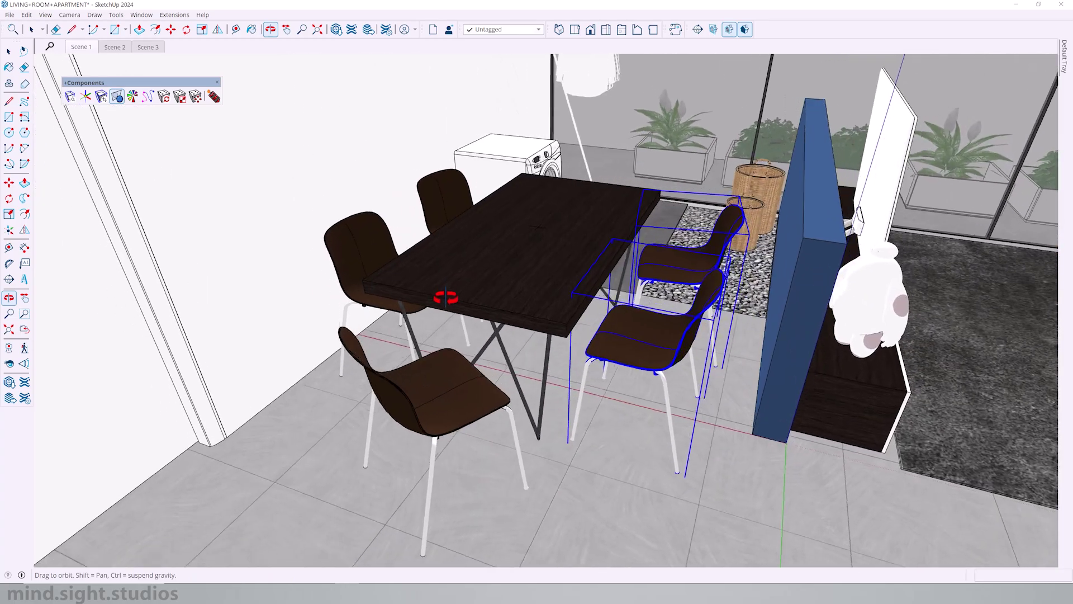
key("space")
left_click(427, 398)
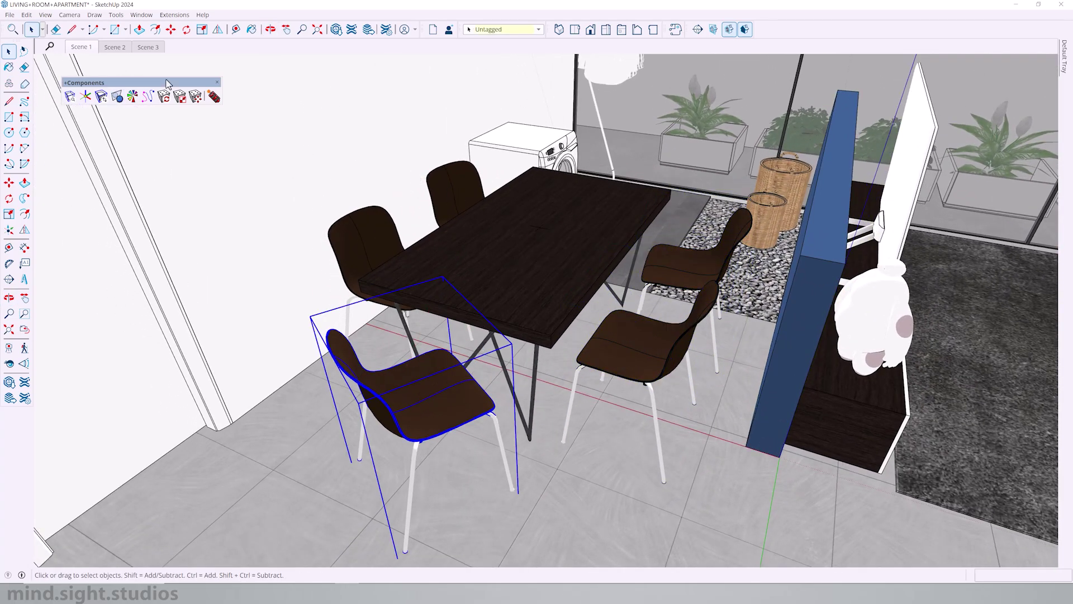
left_click(115, 96)
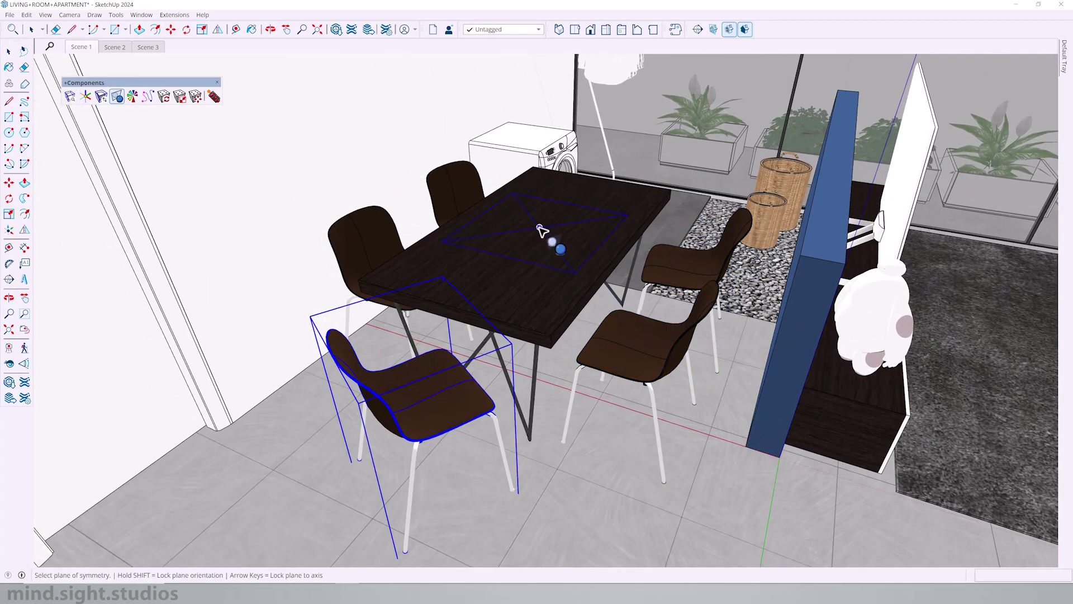
key("Right")
key("Up")
key("Left")
middle_click_drag(582, 222, 629, 257)
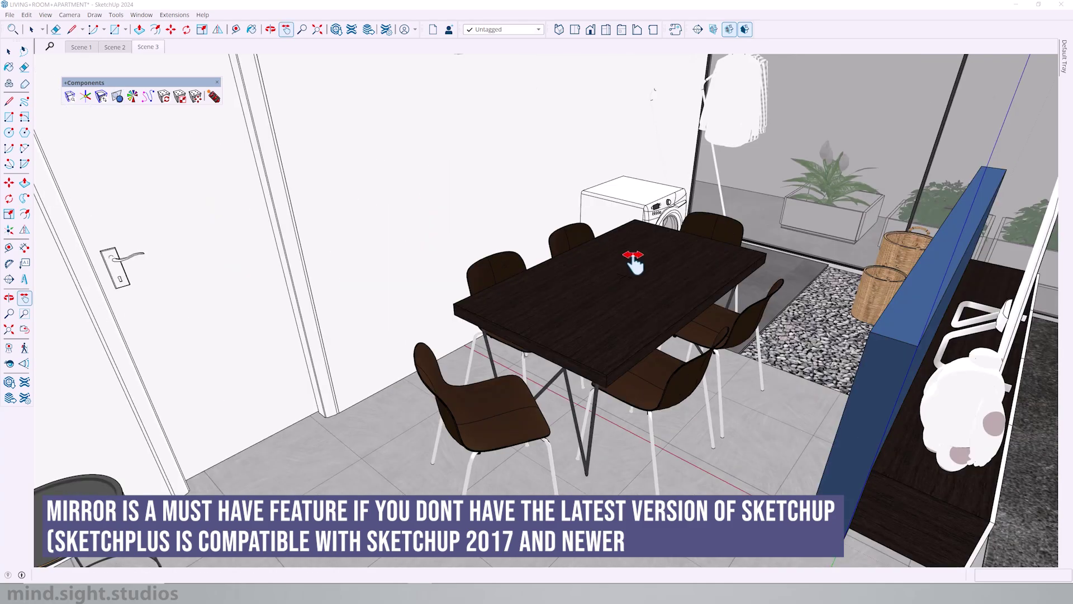
middle_click_drag(647, 254, 669, 257, "shift")
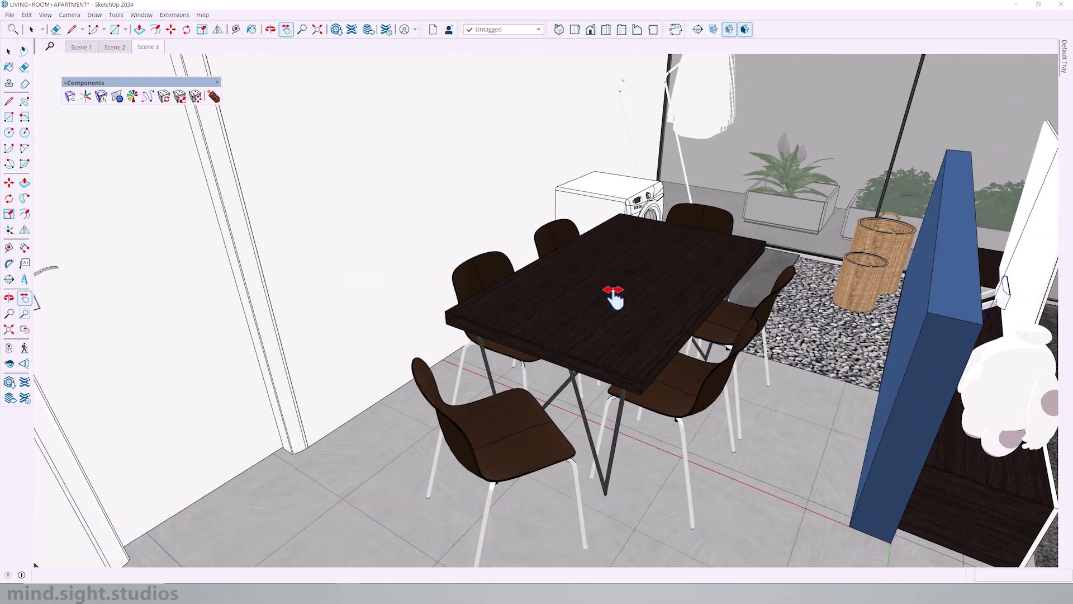
mouse_move(614, 297)
middle_mouse_down()
mouse_move(532, 300)
mouse_move(599, 294)
middle_mouse_up()
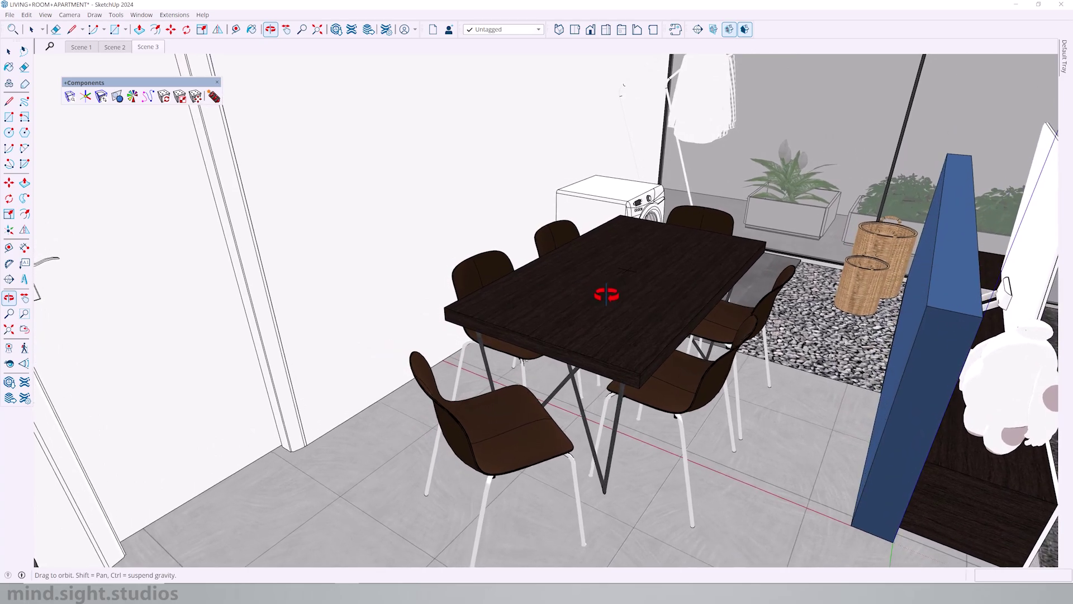
key("space")
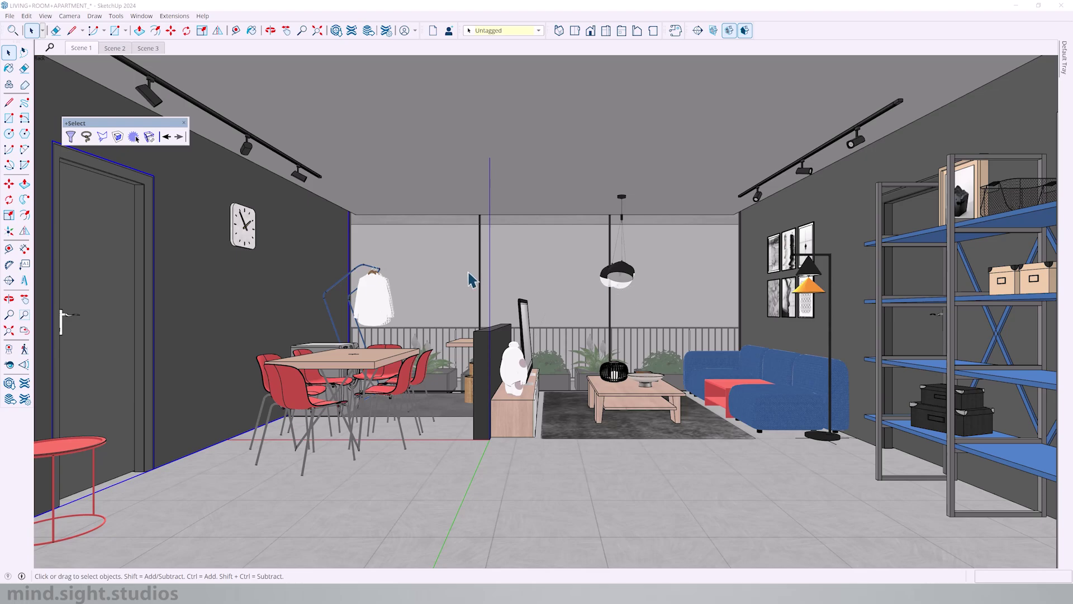
Select everything in the model and use Filter Selection to deselect only the components
key("ctrl+a")
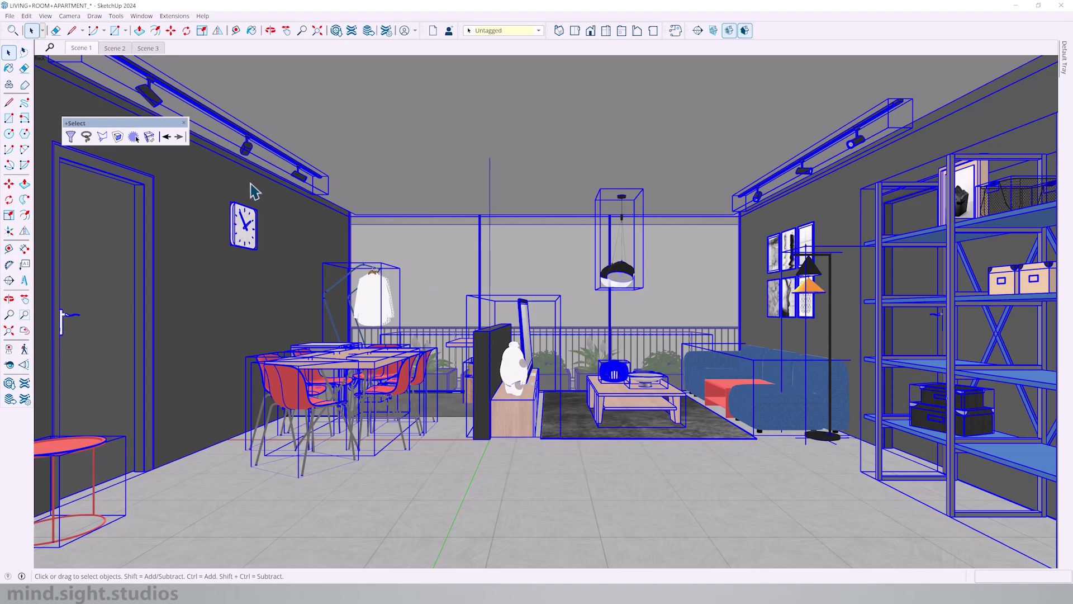
left_click(70, 137)
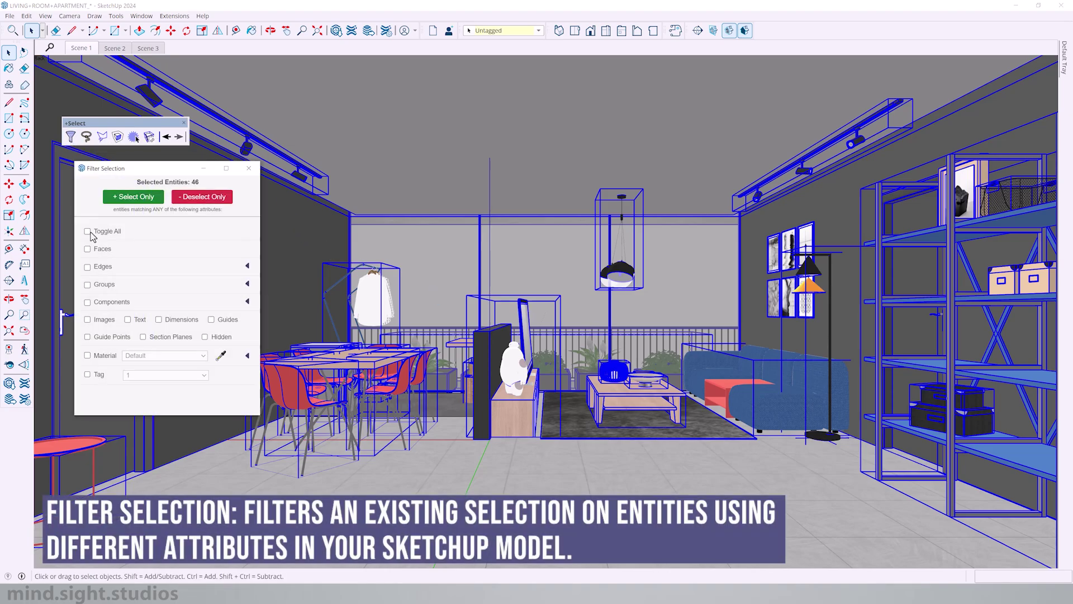
left_click(87, 302)
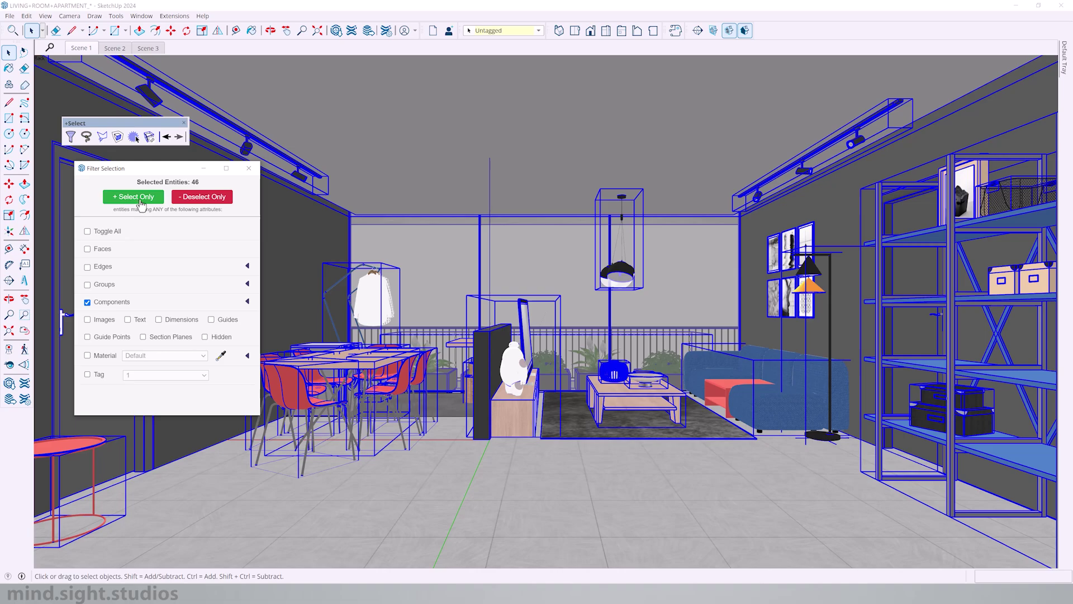
left_click(210, 197)
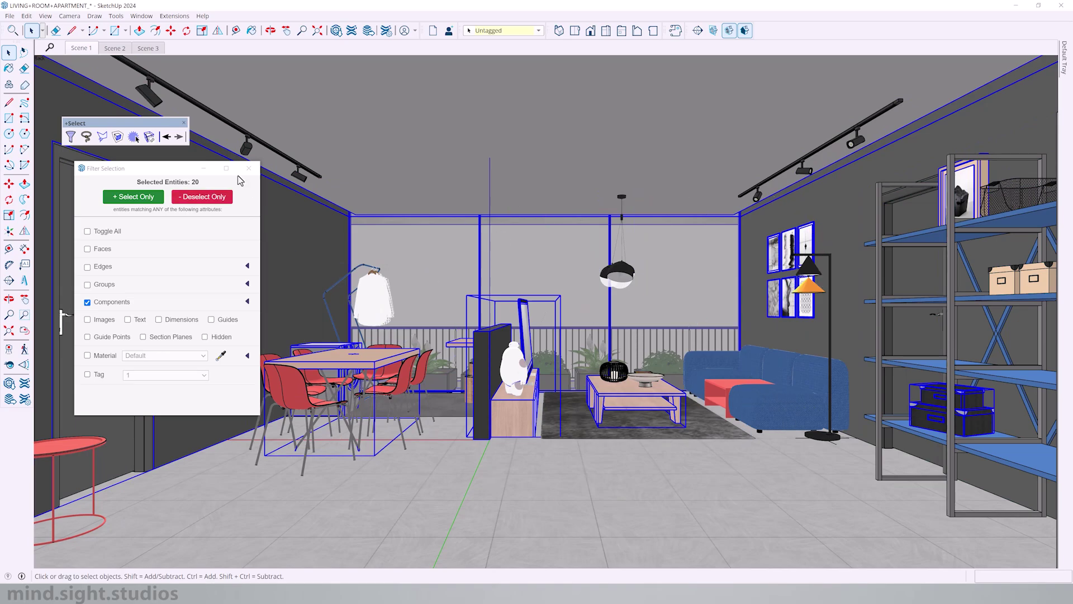
Restore the full selection, filter it to components only, then revert that filtering and close Filter Selection
left_click(166, 136)
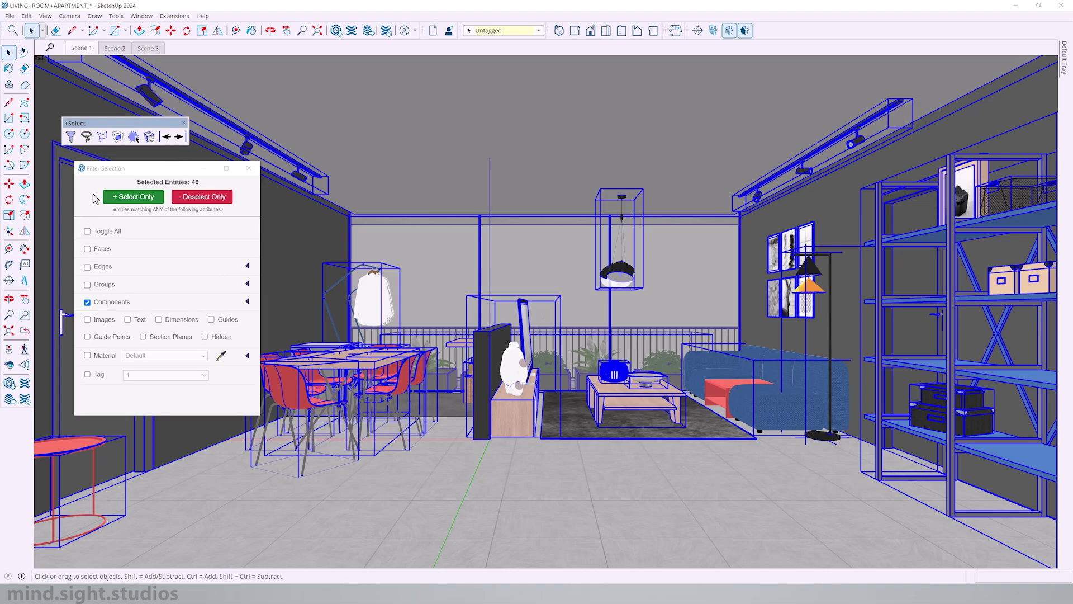
left_click(130, 197)
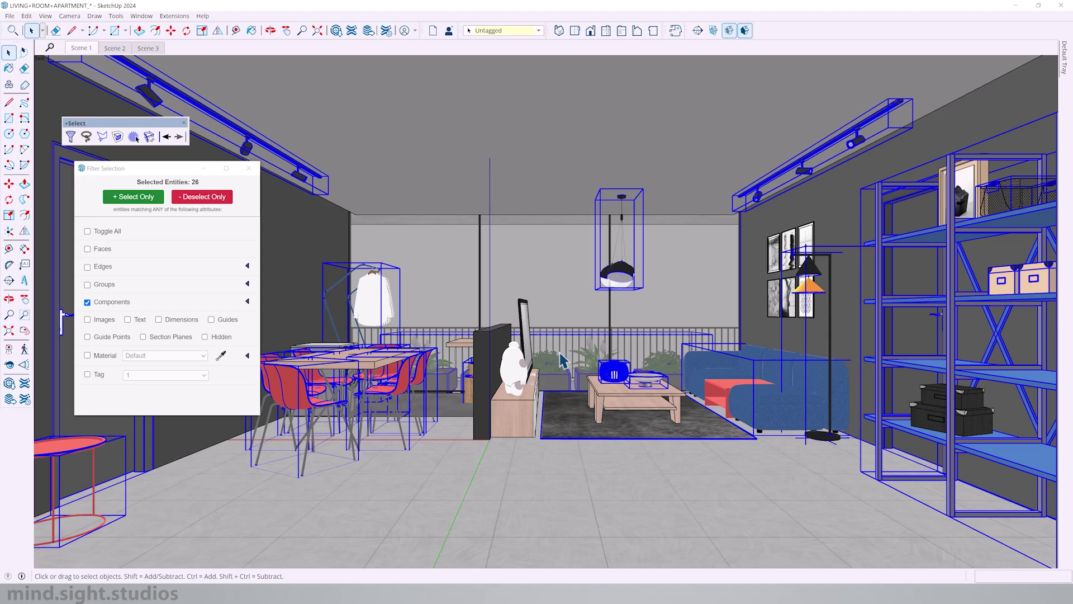
key("ctrl+z")
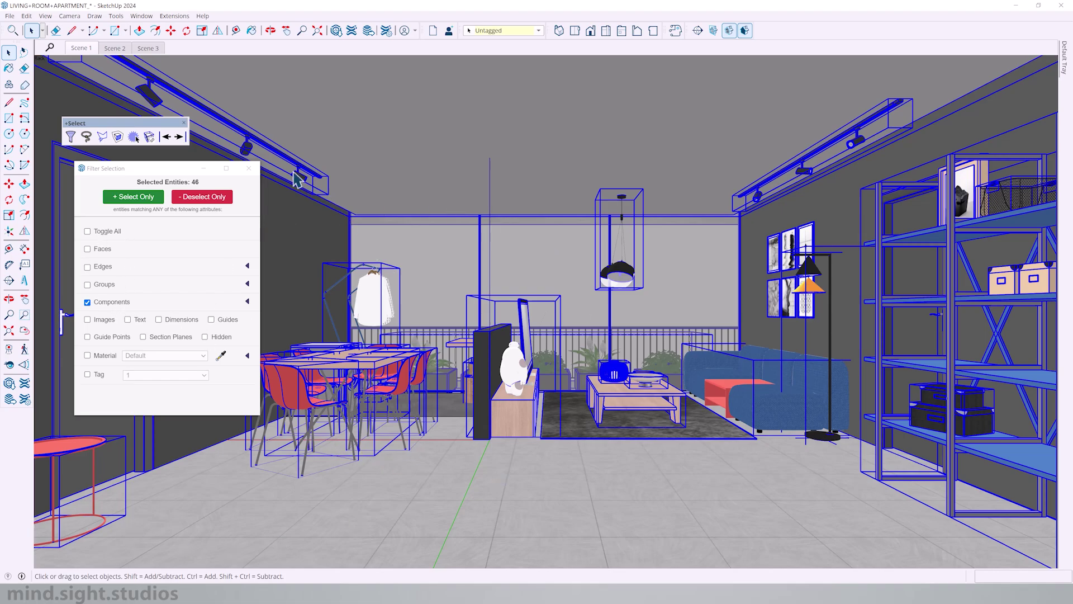
left_click(249, 169)
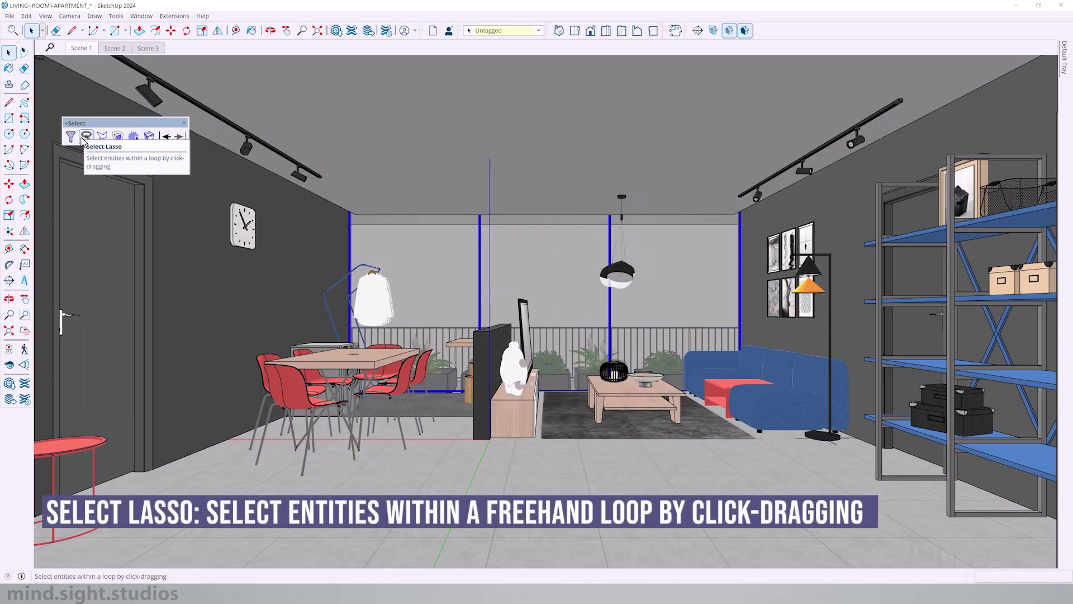
Using Select Lasso, select the pendant lamp and add the dining table, its chairs and the clothes rack to the selection
left_click(85, 136)
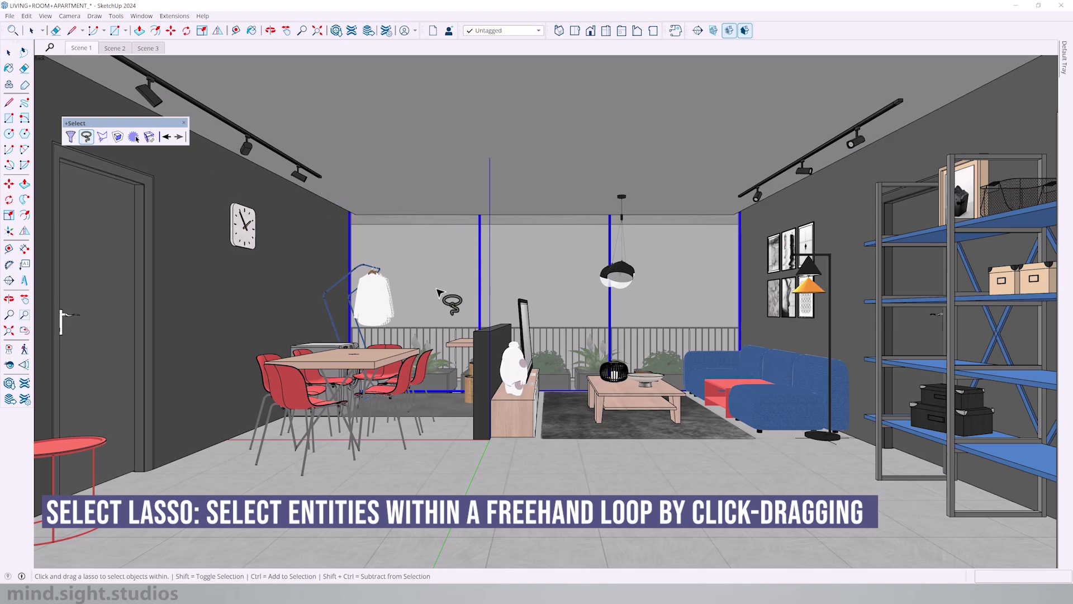
mouse_move(434, 285)
left_mouse_down()
mouse_move(399, 238)
mouse_move(349, 228)
mouse_move(307, 251)
mouse_move(292, 294)
mouse_move(238, 343)
mouse_move(218, 407)
mouse_move(229, 465)
mouse_move(285, 501)
mouse_move(354, 497)
mouse_move(431, 463)
mouse_move(442, 447)
mouse_move(445, 302)
left_mouse_up()
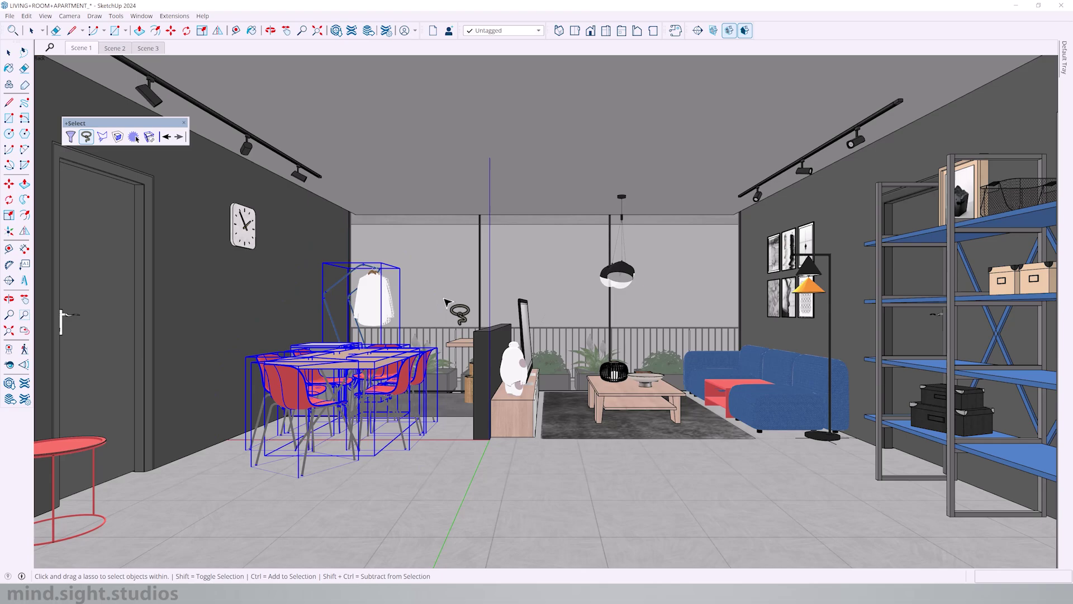
mouse_move(644, 151)
left_mouse_down()
mouse_move(615, 161)
mouse_move(581, 217)
mouse_move(584, 293)
mouse_move(631, 317)
mouse_move(669, 242)
mouse_move(661, 176)
left_mouse_up()
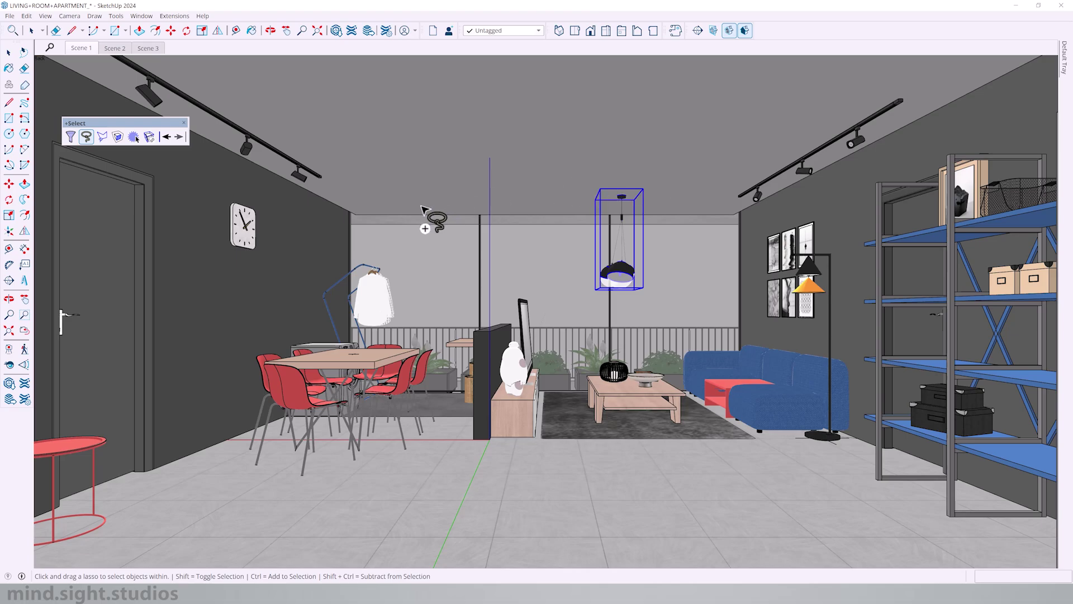
mouse_move(397, 215)
left_mouse_down("ctrl")
mouse_move(336, 247)
mouse_move(222, 363)
mouse_move(251, 476)
mouse_move(303, 506)
mouse_move(407, 478)
mouse_move(462, 436)
mouse_move(451, 356)
mouse_move(432, 337)
mouse_move(438, 272)
left_mouse_up("ctrl")
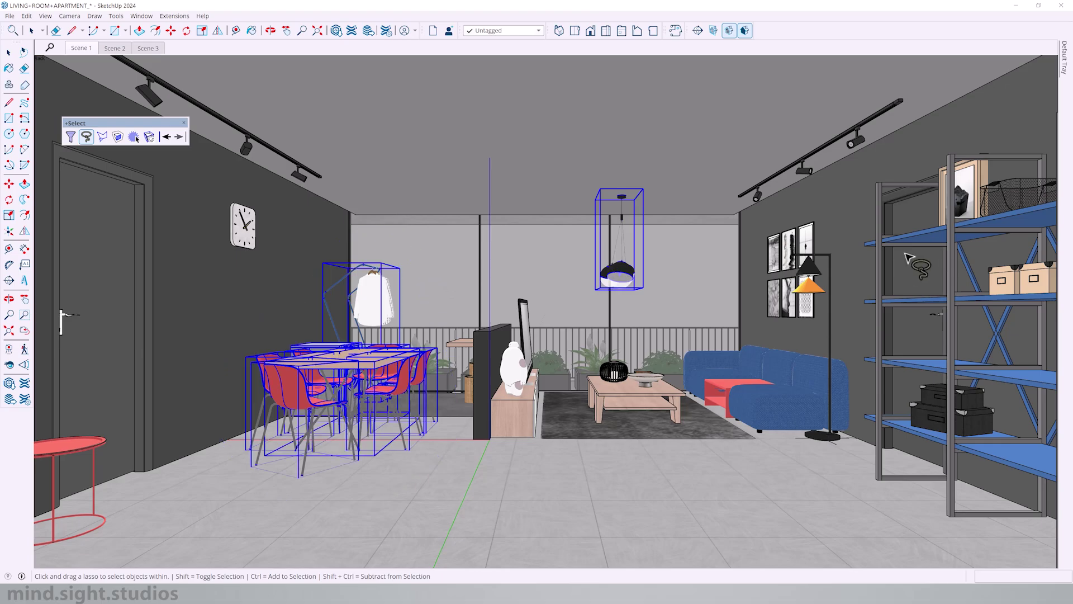
Outline the blue sofa and the coffee table with a Polygon Lasso to select them along with the objects on the table
left_click(103, 138)
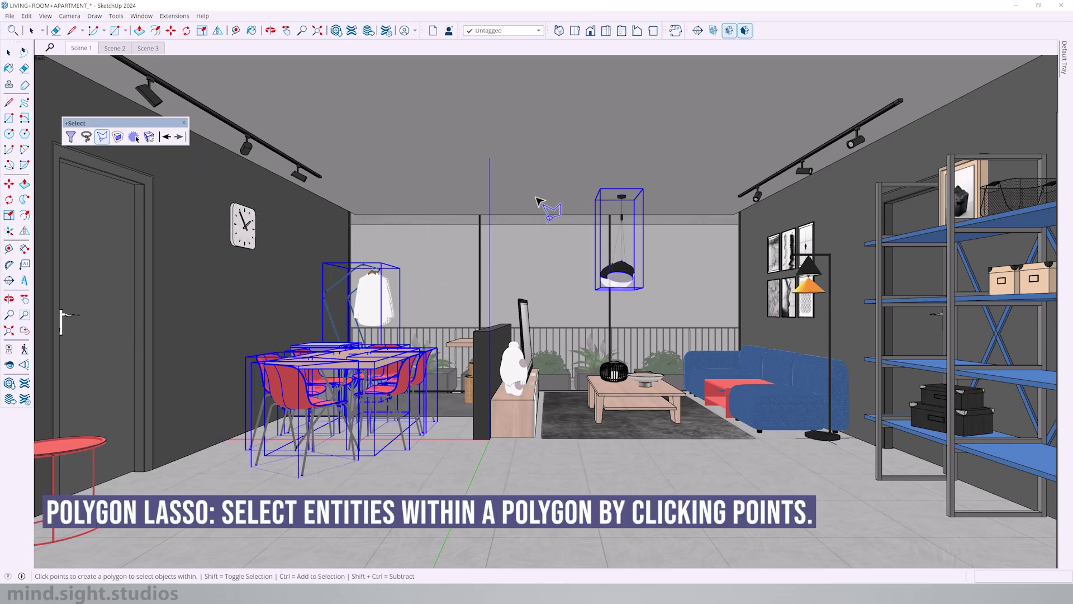
left_click(859, 342)
left_click(742, 321)
left_click(578, 340)
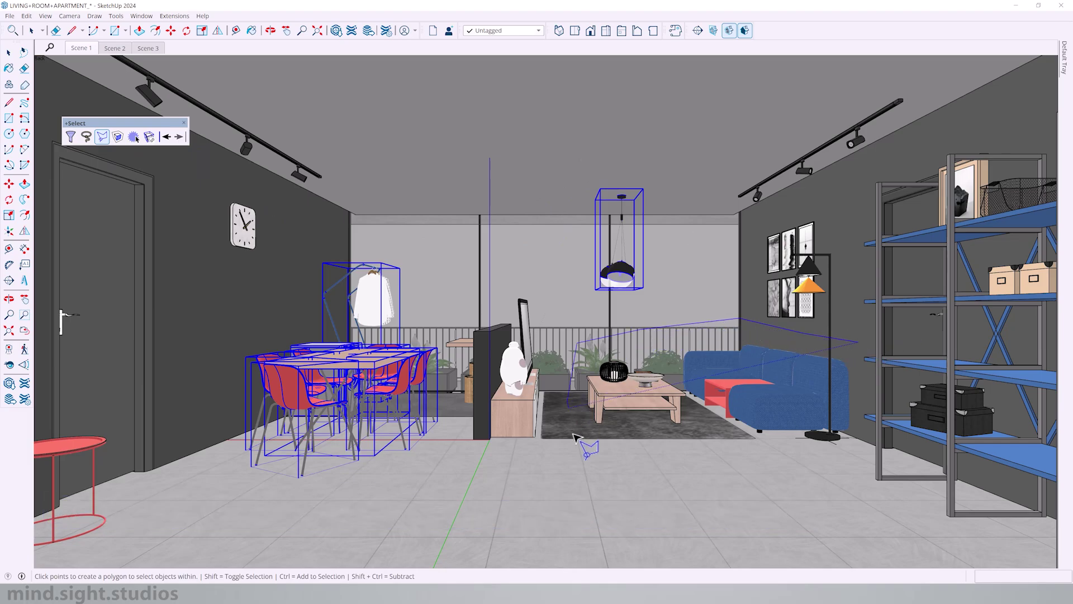
left_click(571, 436)
left_click(683, 476)
left_click(844, 468)
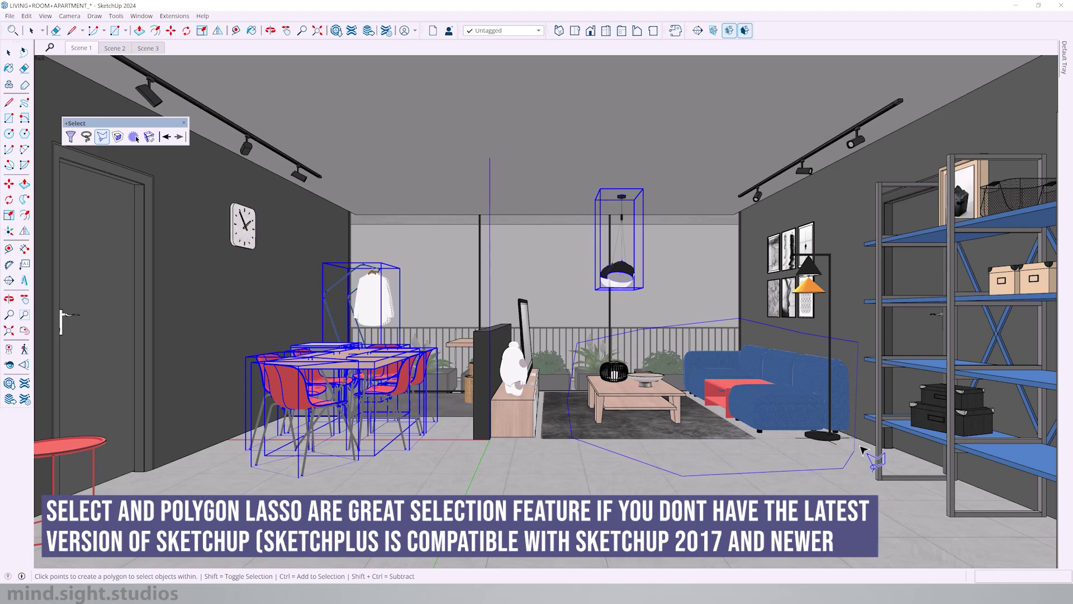
left_click(861, 344)
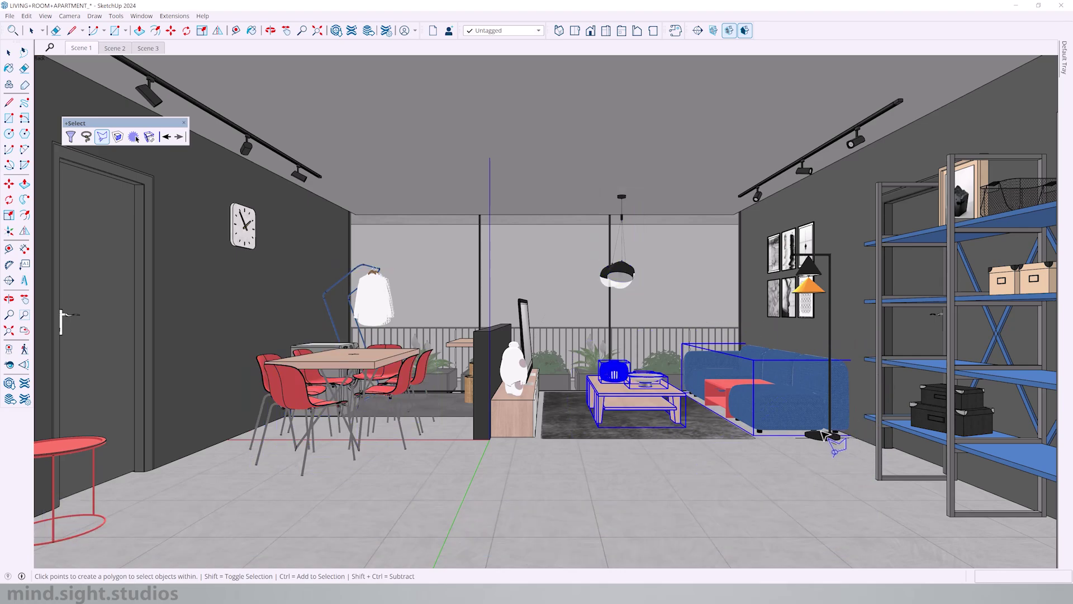
key("space")
Use Deep Select Face on the dining tabletop's upper face to open its container, then return to the root model level
scroll(371, 448, "up", 5)
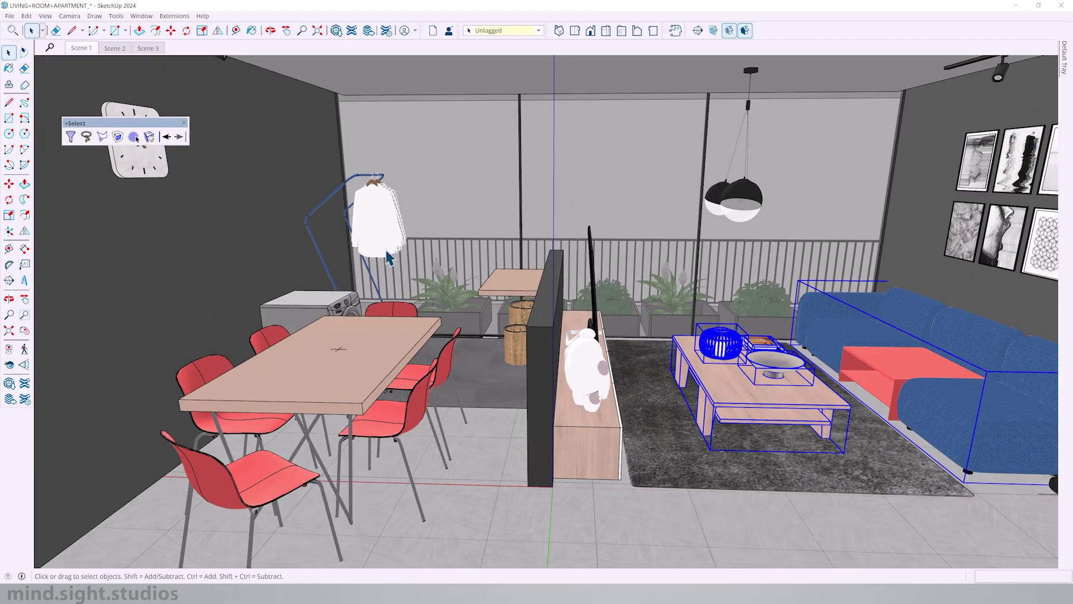
left_click(117, 137)
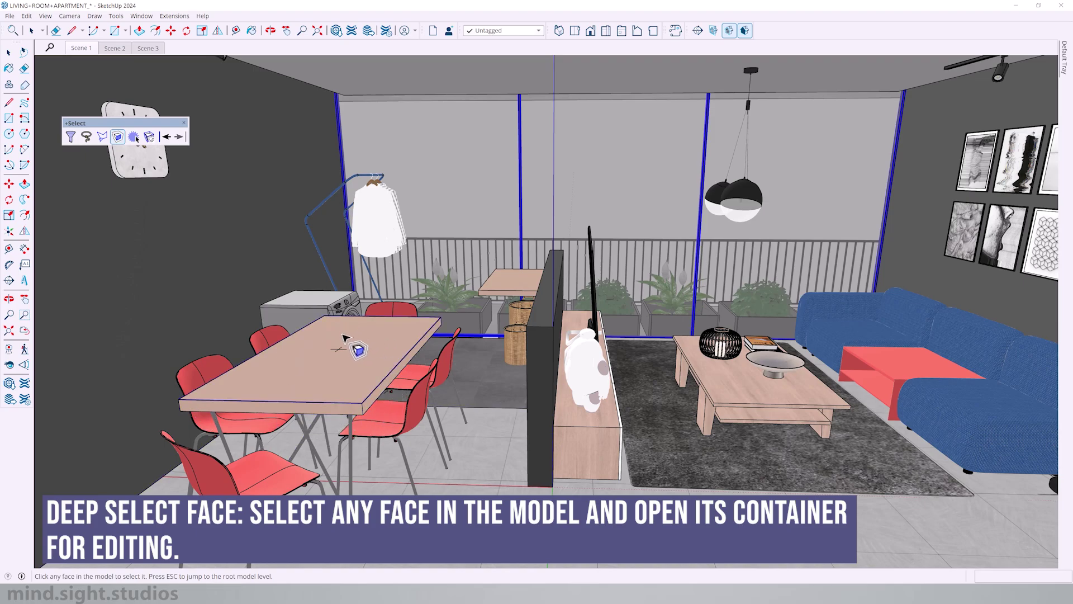
left_click(358, 369)
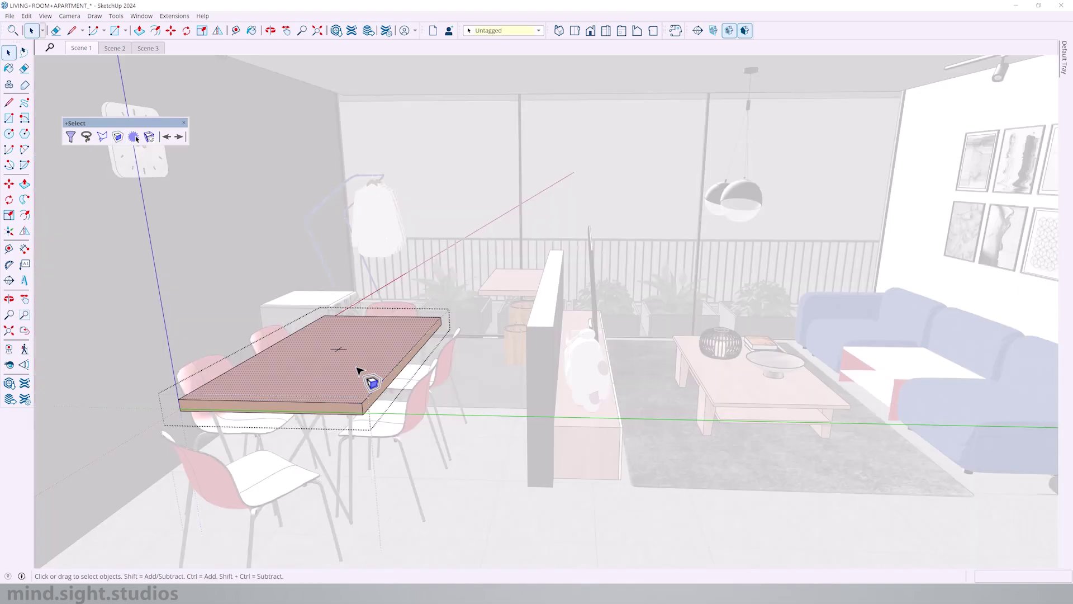
middle_click_drag(343, 403, 287, 455)
scroll(371, 359, "down", 5)
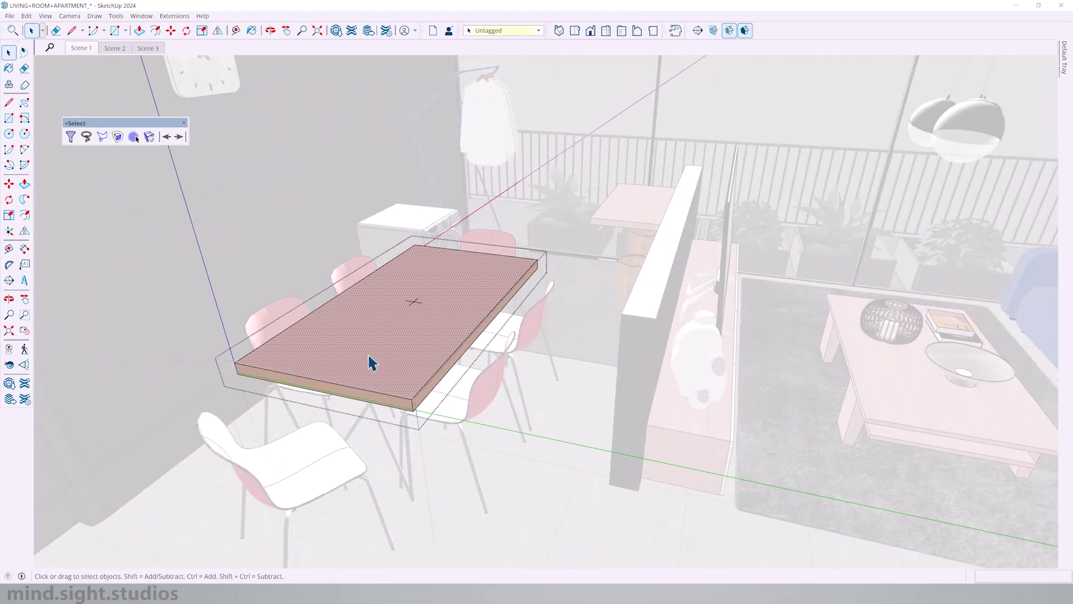
key("Escape")
Deep-select another face around the television partition and return to the root model level
left_click(134, 139)
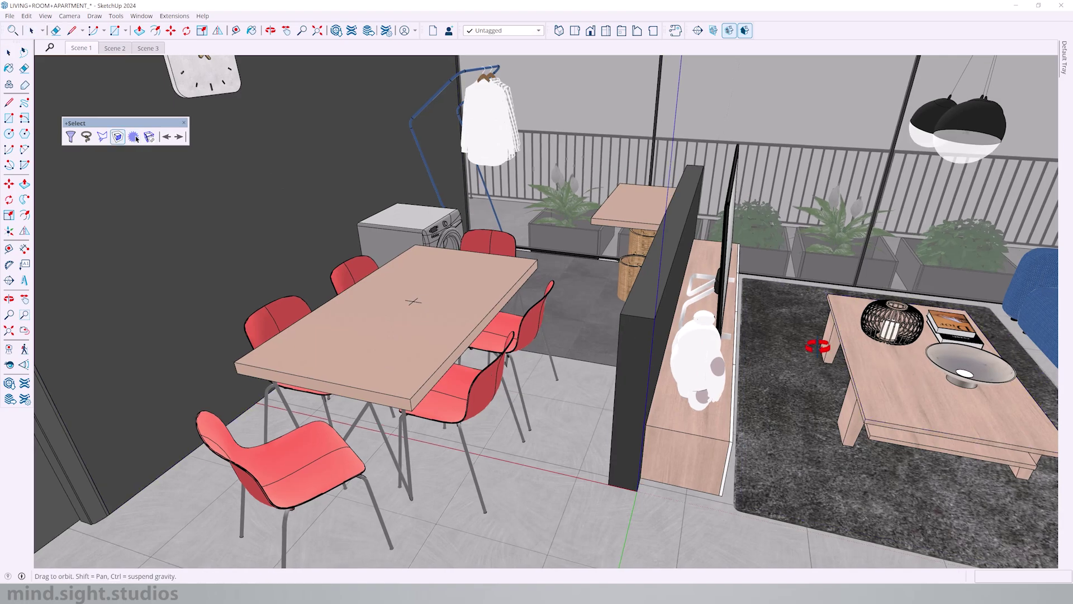
middle_click_drag(814, 352, 623, 345)
left_click(601, 316)
scroll(601, 316, "up", 5)
key("Escape")
scroll(624, 349, "down", 2)
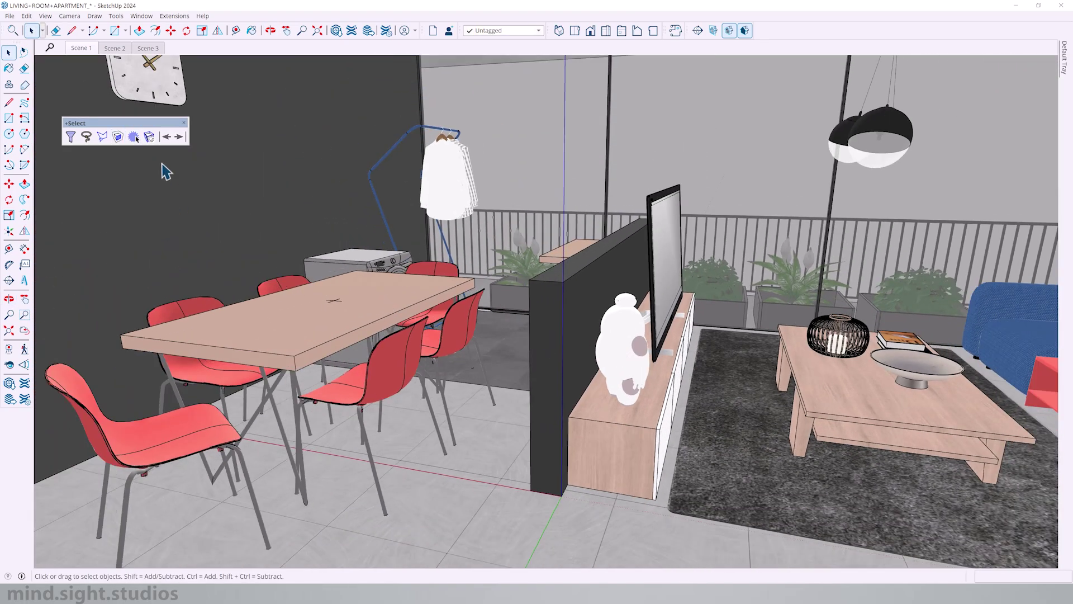
Paint a selection across the room's furniture with the Selection Painter, sweeping over the clothes rack
middle_click_drag(447, 291, 590, 274)
scroll(590, 274, "down", 3)
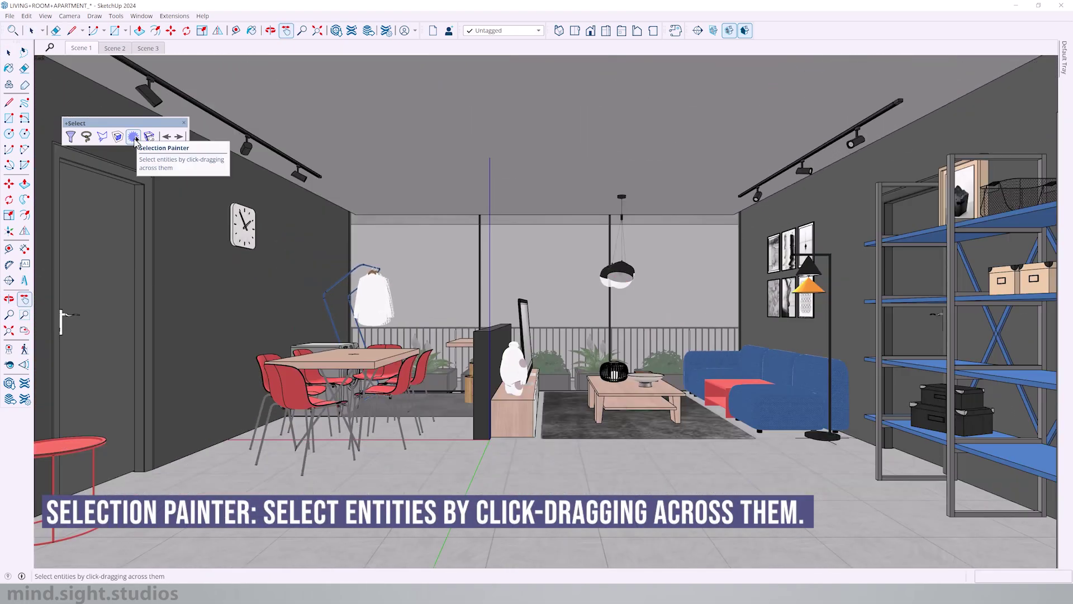
left_click(134, 138)
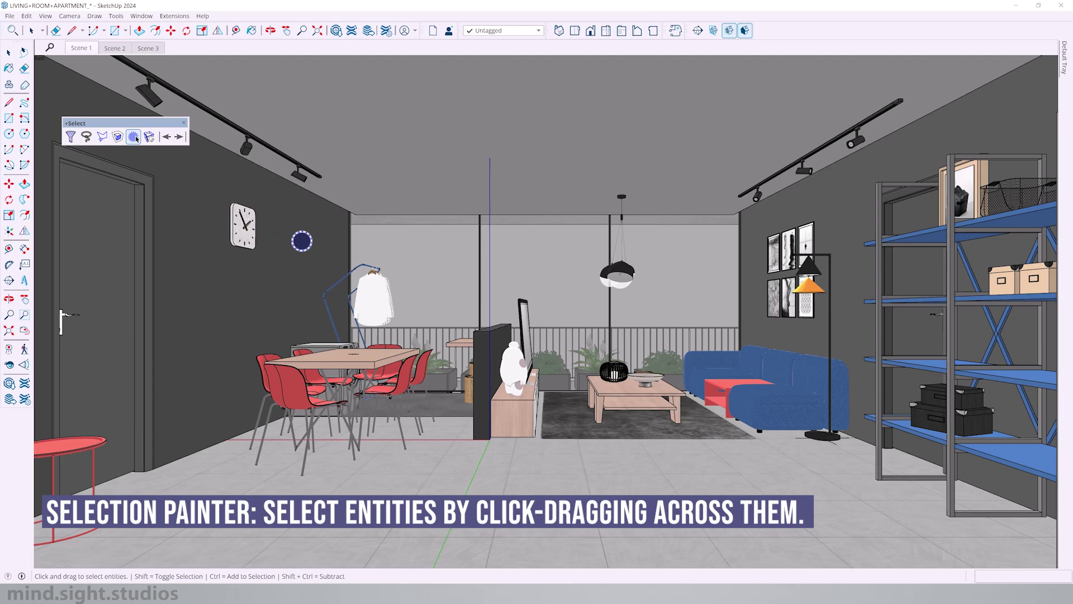
mouse_move(409, 282)
left_mouse_down()
mouse_move(334, 313)
mouse_move(297, 354)
mouse_move(298, 386)
mouse_move(494, 377)
mouse_move(586, 398)
mouse_move(736, 399)
mouse_move(824, 280)
mouse_move(773, 263)
mouse_move(831, 310)
mouse_move(957, 232)
mouse_move(680, 307)
mouse_move(884, 229)
mouse_move(909, 232)
mouse_move(943, 259)
mouse_move(896, 309)
mouse_move(850, 326)
mouse_move(821, 264)
mouse_move(799, 257)
mouse_move(772, 284)
mouse_move(809, 306)
mouse_move(824, 360)
mouse_move(737, 393)
mouse_move(638, 405)
mouse_move(593, 438)
mouse_move(642, 425)
mouse_move(652, 411)
mouse_move(648, 374)
mouse_move(672, 311)
mouse_move(656, 300)
mouse_move(598, 304)
mouse_move(516, 357)
mouse_move(513, 378)
mouse_move(462, 396)
mouse_move(303, 390)
mouse_move(266, 362)
mouse_move(372, 305)
left_mouse_up()
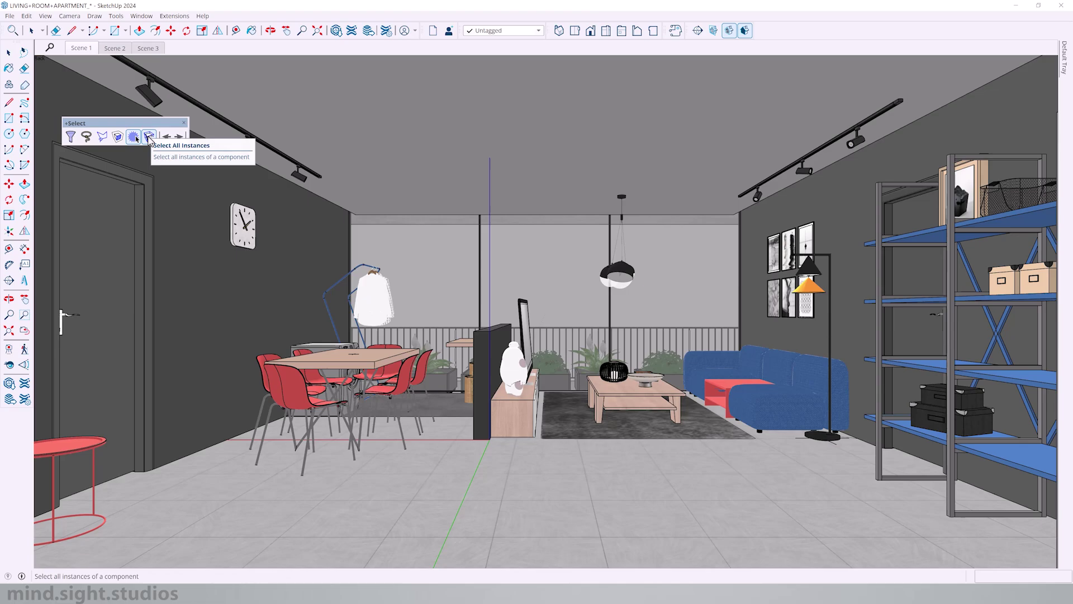
Select the dining chair at the table's near end and extend the selection to all instances of its component
scroll(323, 439, "up", 4)
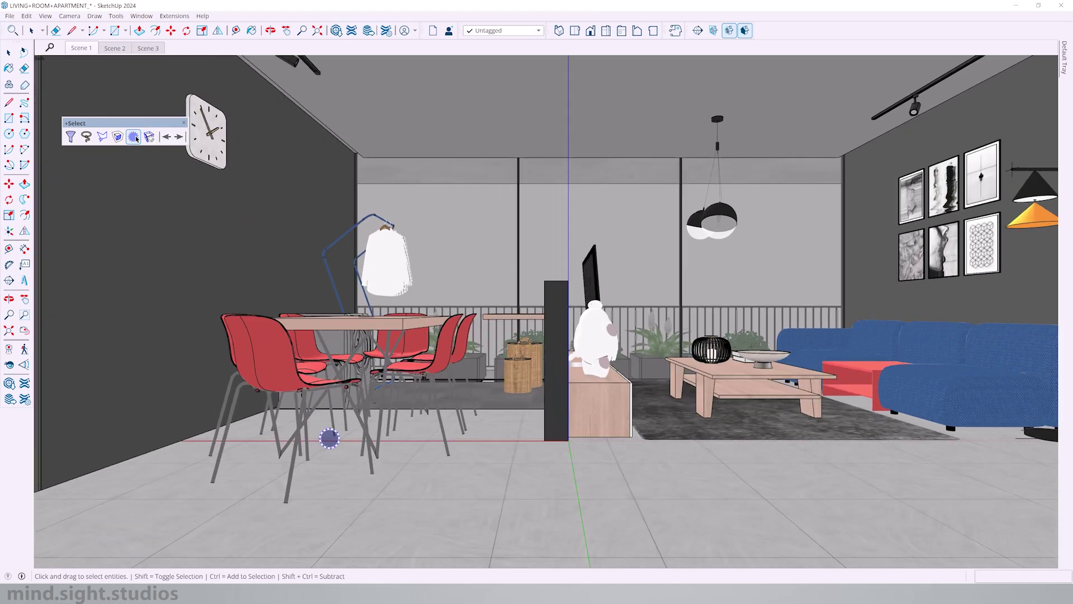
middle_click_drag(314, 438, 241, 492)
middle_click_drag(304, 371, 534, 276, "shift")
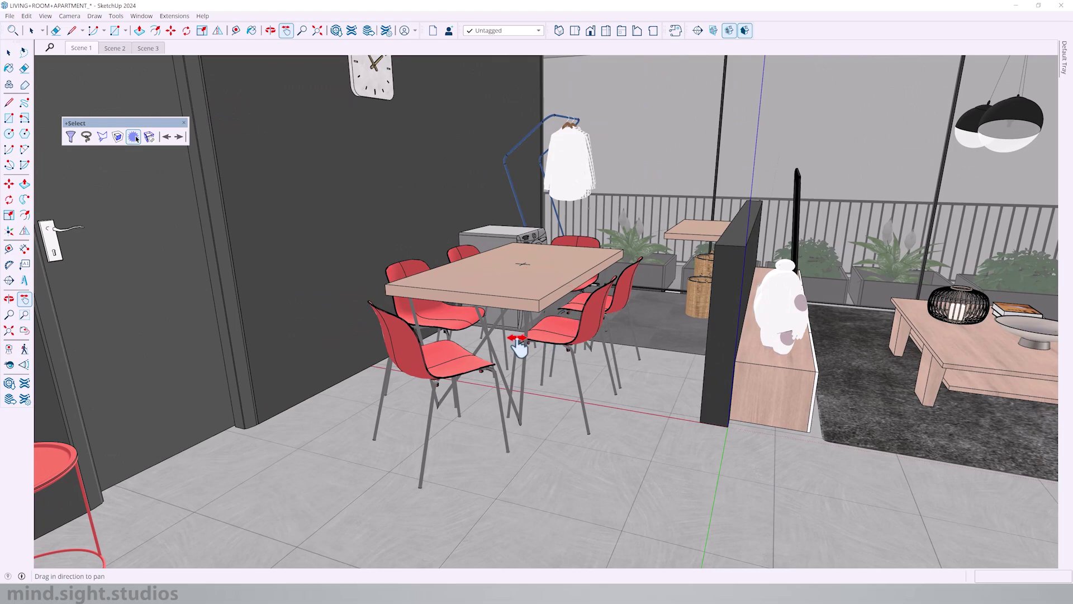
left_click(440, 376)
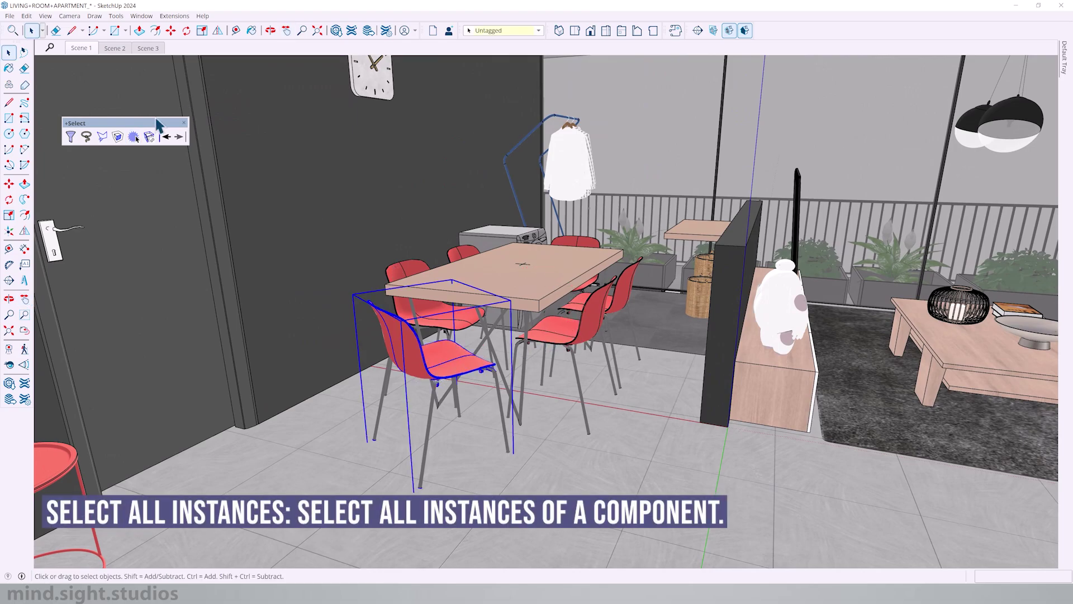
left_click(150, 138)
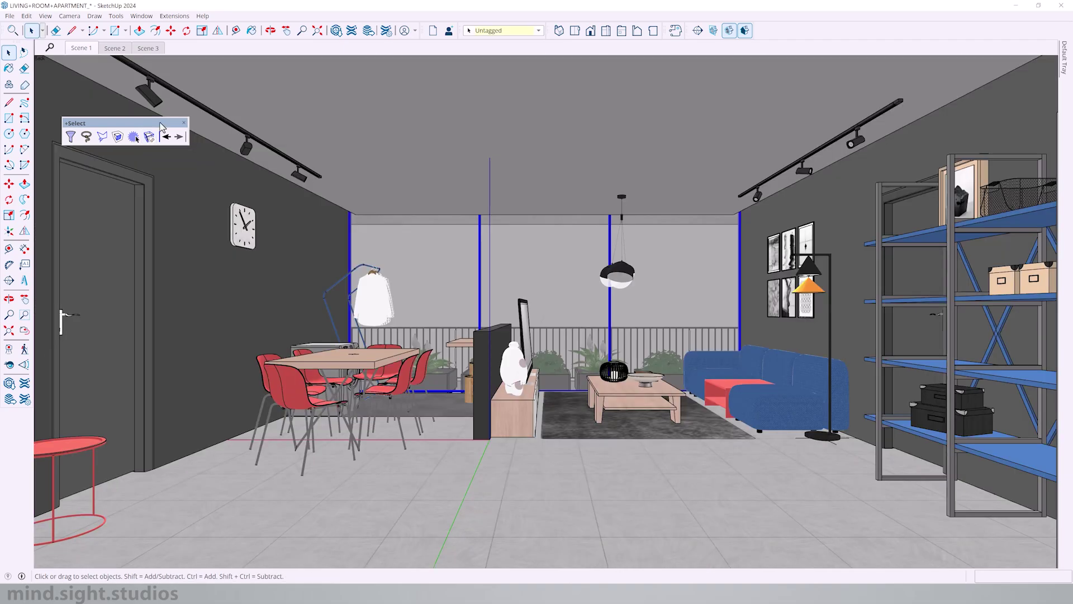
Move the Select toolbar lower and step back through the previous selections to the one painted across the furniture
left_click_drag(161, 127, 179, 246)
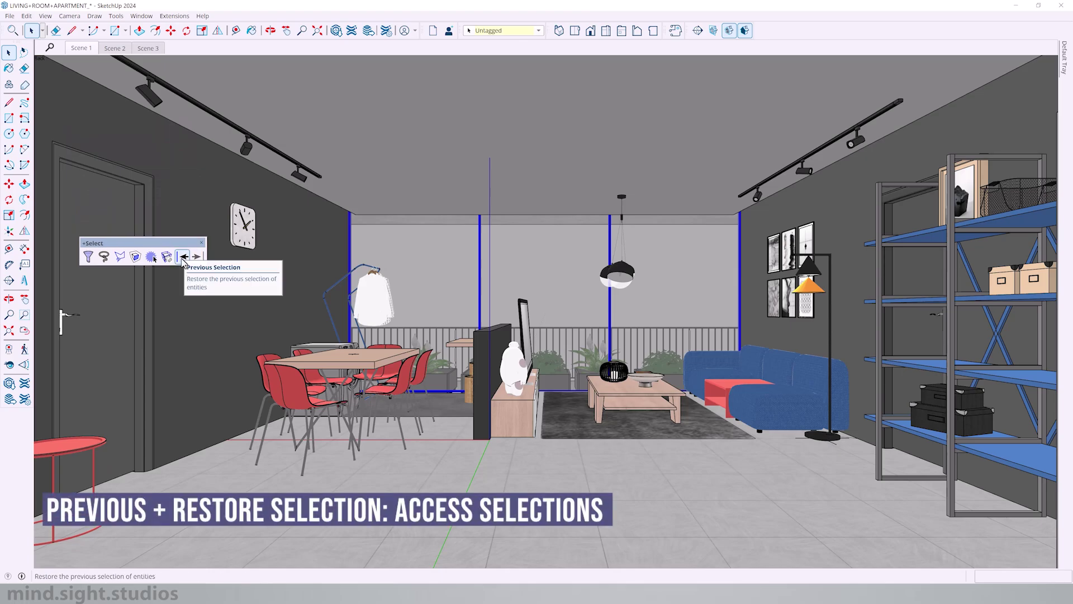
left_click(183, 257)
left_click(184, 258)
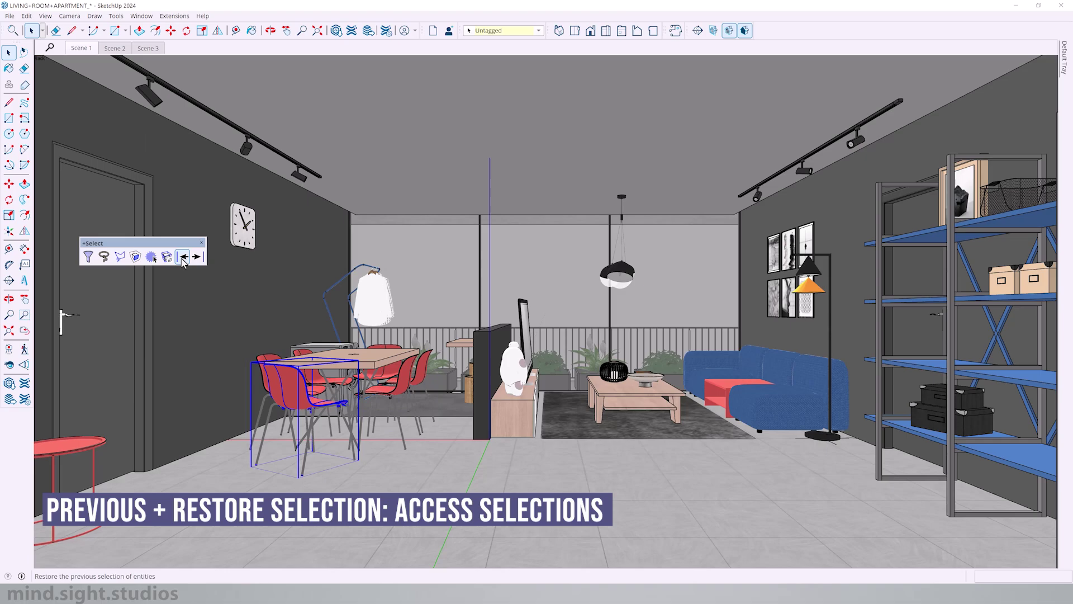
left_click(183, 257)
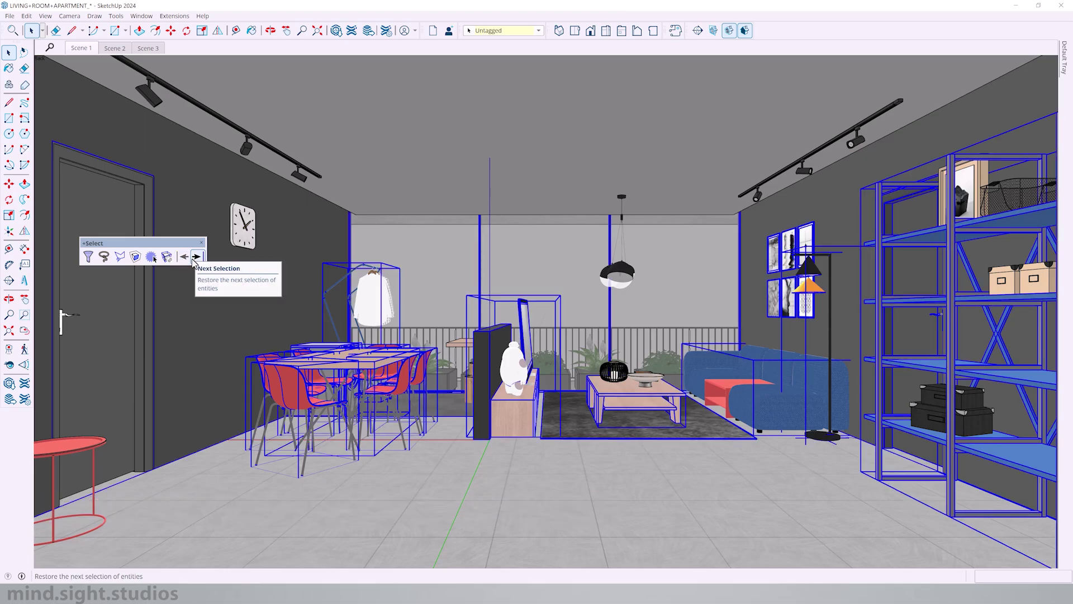
Step forward through the selection history from the furniture selection, past the dining chairs, to the balcony window frame
left_click(196, 256)
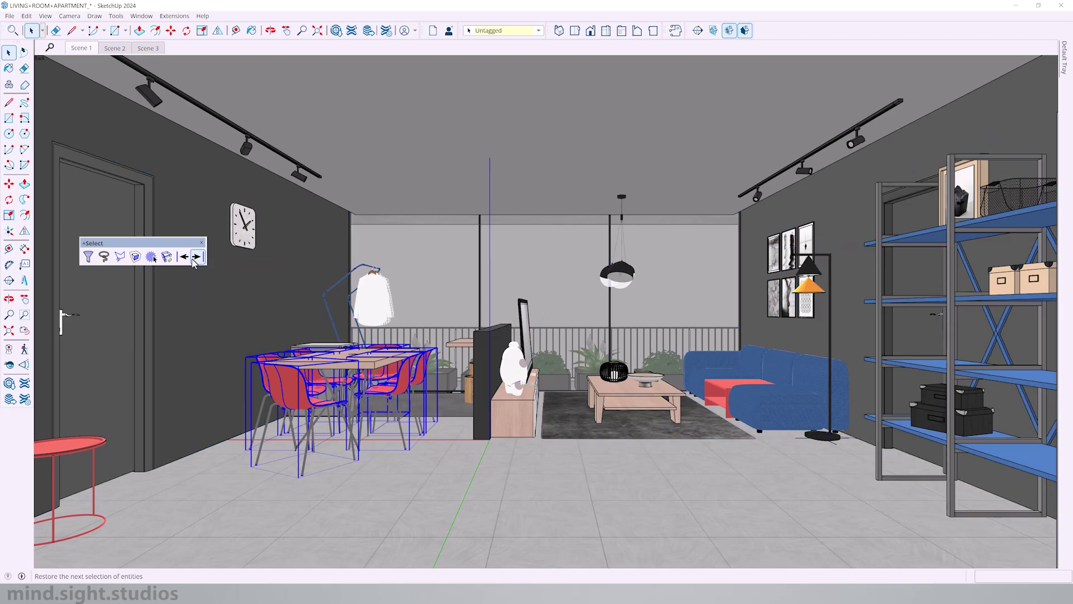
left_click(196, 257)
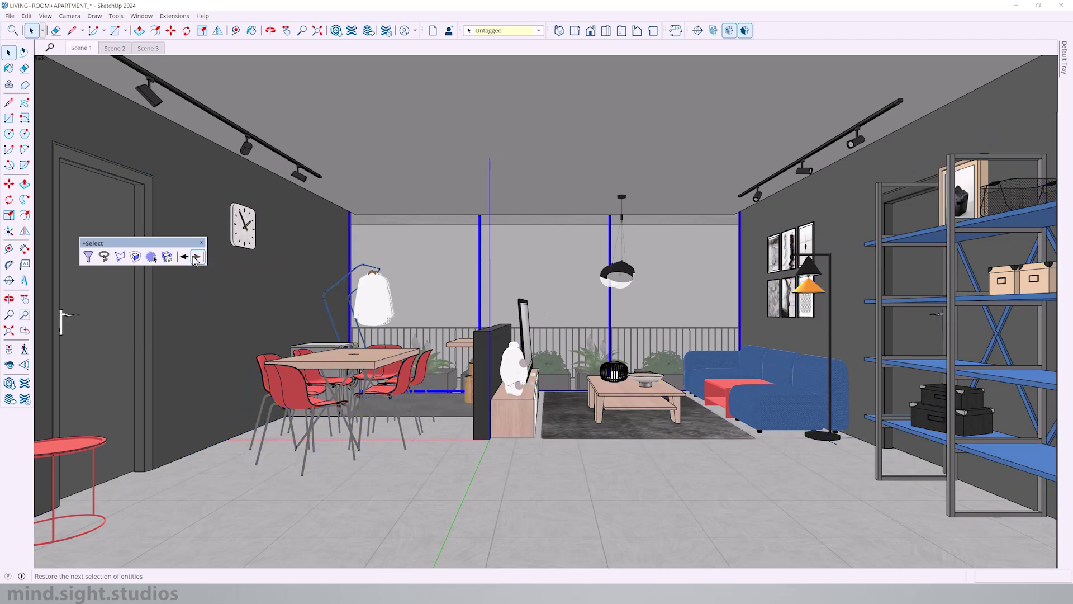
left_click(195, 257)
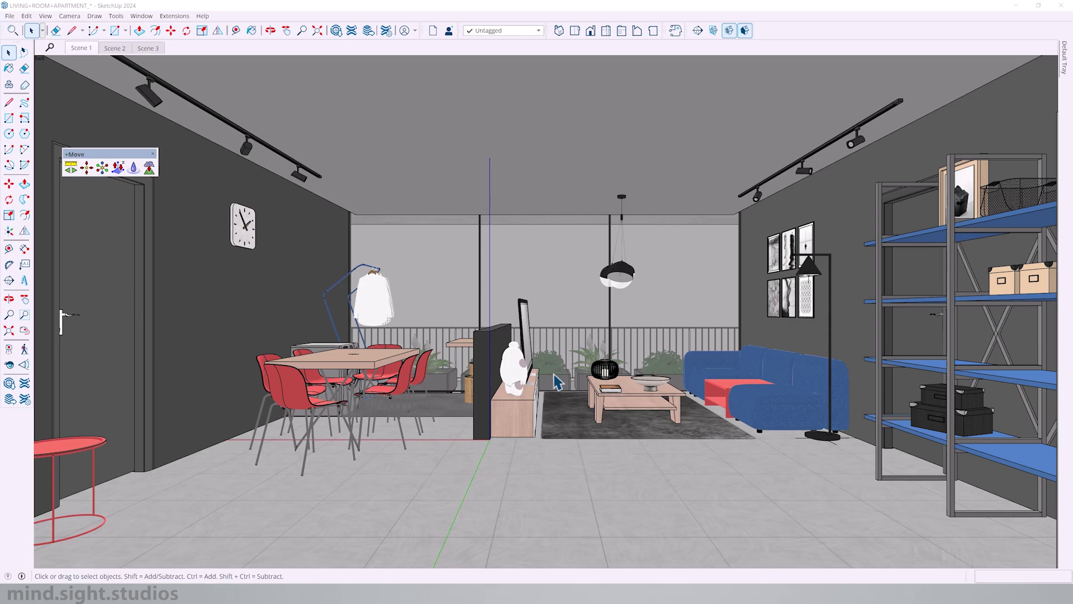
Switch to Scene 2 and select the coffee table together with the lamp, books and bowl standing on it
left_click(115, 48)
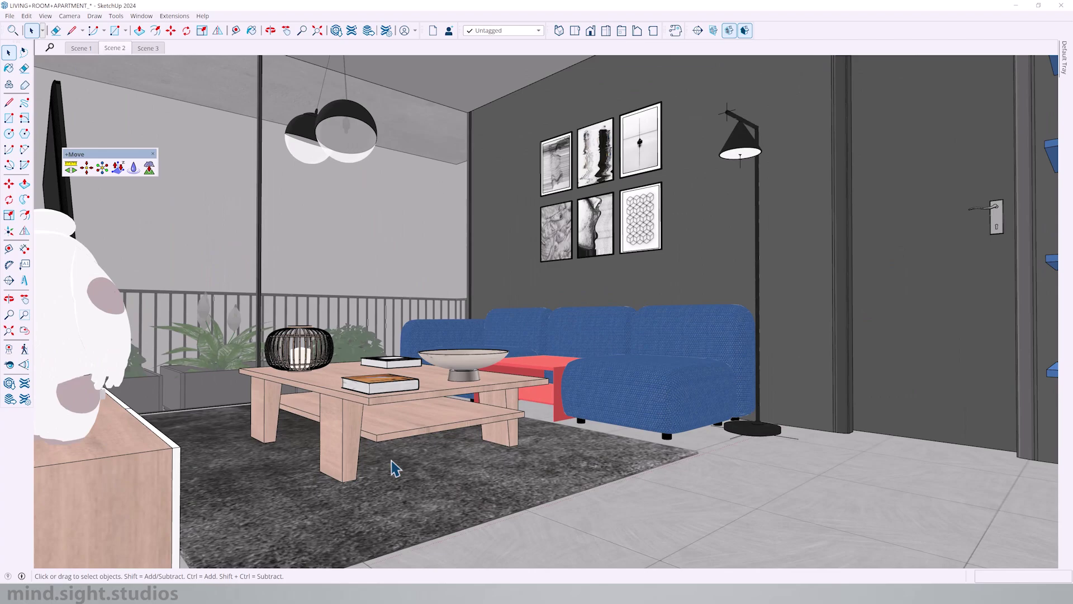
middle_click_drag(387, 485, 277, 274)
left_click(537, 557)
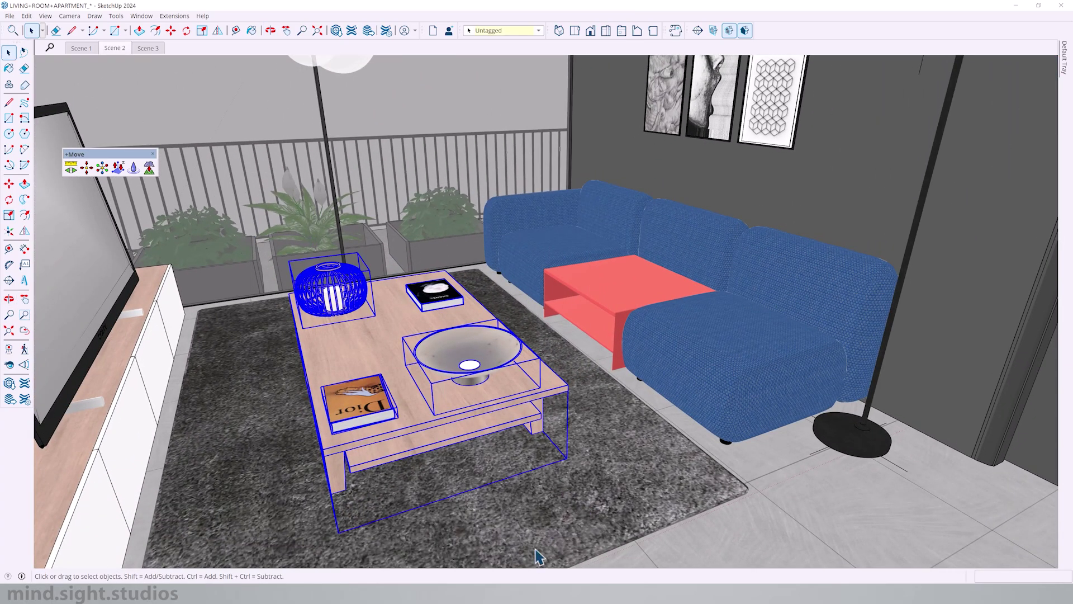
Nudge the selected coffee table and its decor in 1" increments along the red axis, away from the sofa and back toward it
left_click(70, 166)
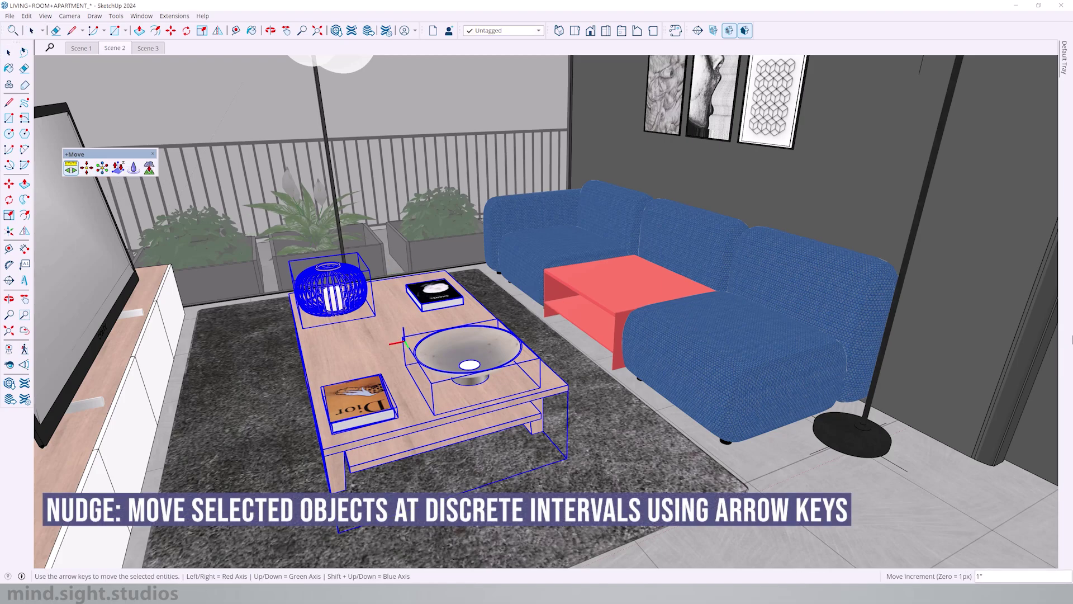
key("Left")
key("Left")
key("Left")
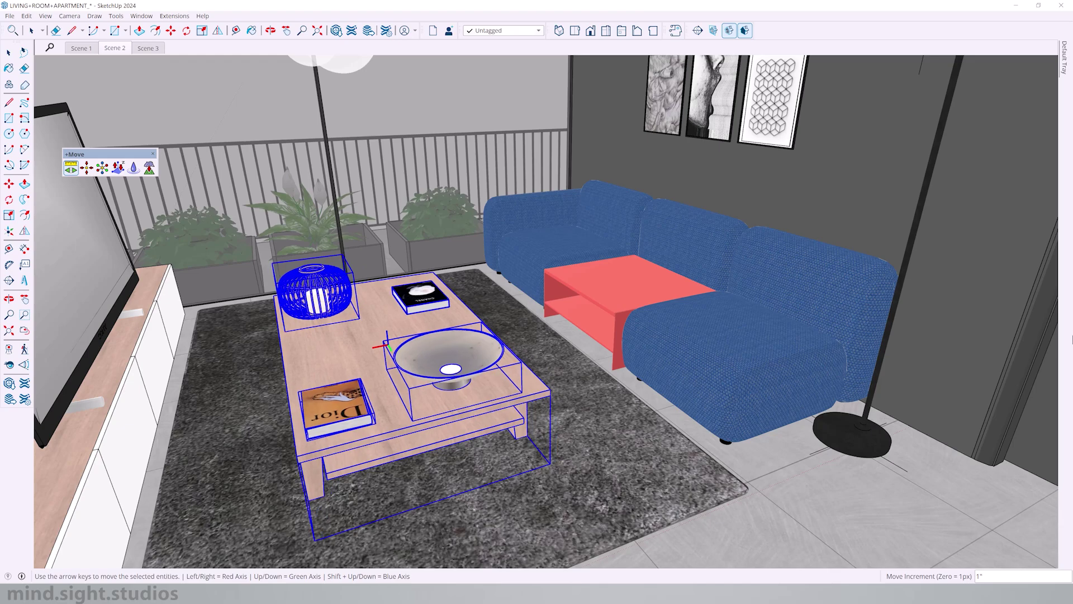
key("Right")
key("Right")
key("Right")
key("Right")
key("Right")
key("Right")
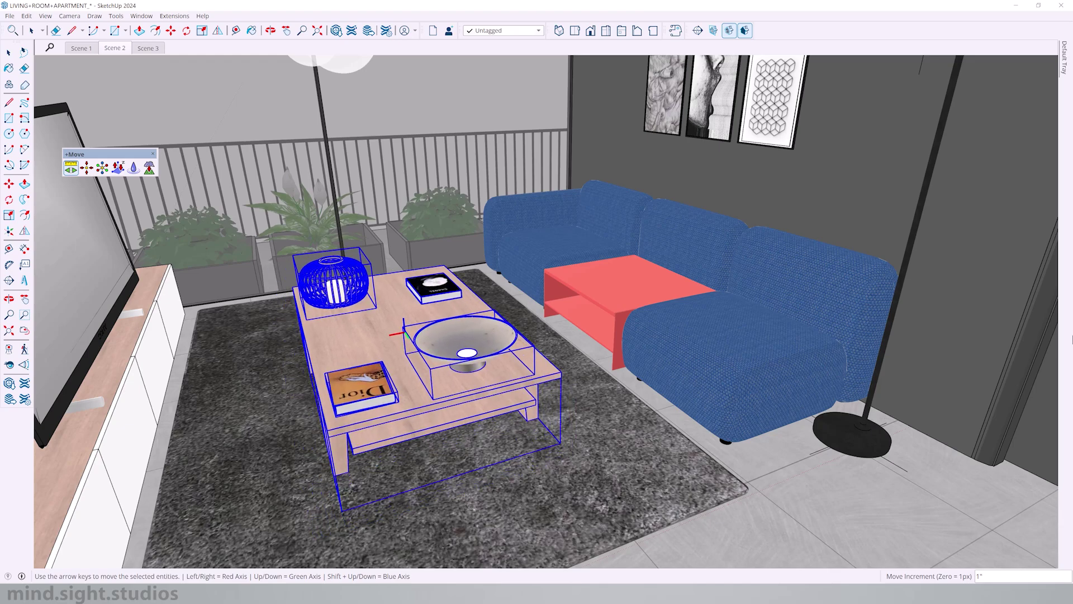
Nudge the coffee table and its decor along the green axis, toward the near edge of the rug
key("Down")
key("Down")
key("Down")
key("Down")
key("Down")
key("Down")
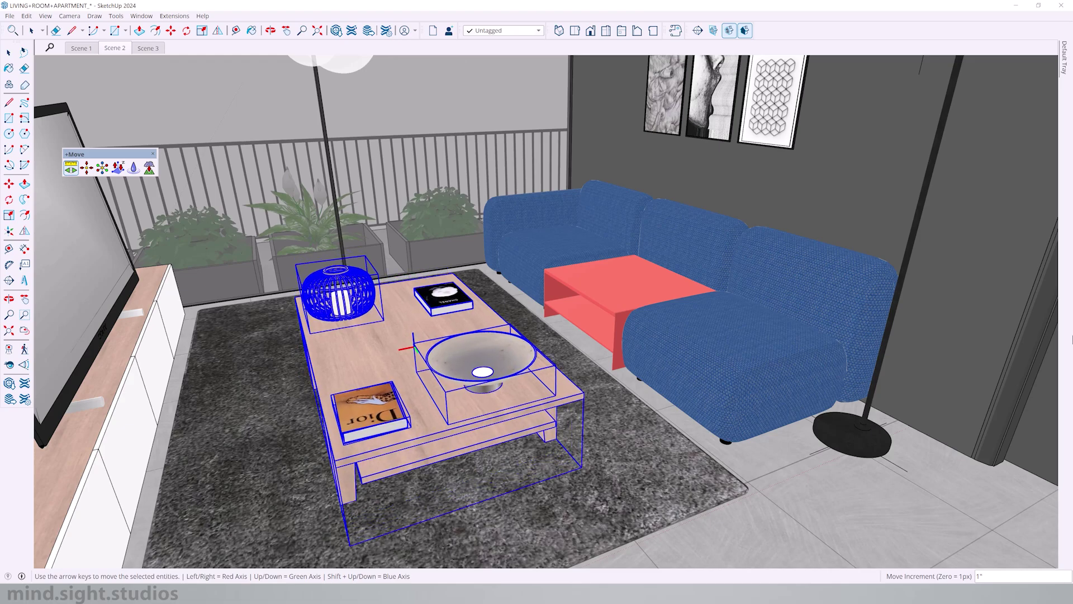
key("Down")
key("Down")
Nudge the coffee table and its decor slightly toward the TV unit, followed by a longer run toward the sofa
key("Left")
key("Left")
key("Left")
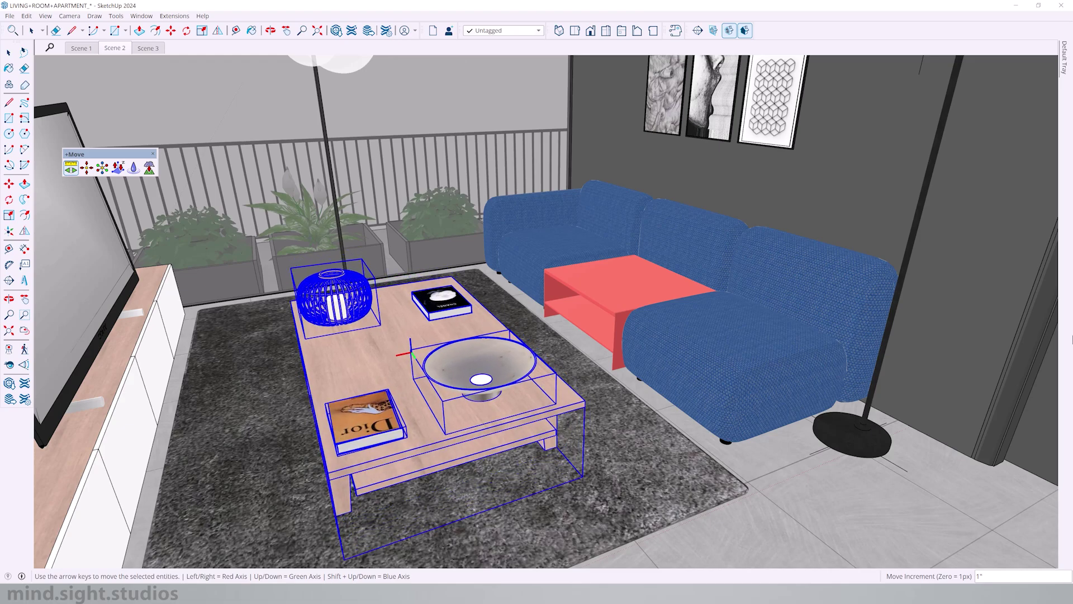
key("Right")
key("Right")
key("Right")
key("Right")
key("Right")
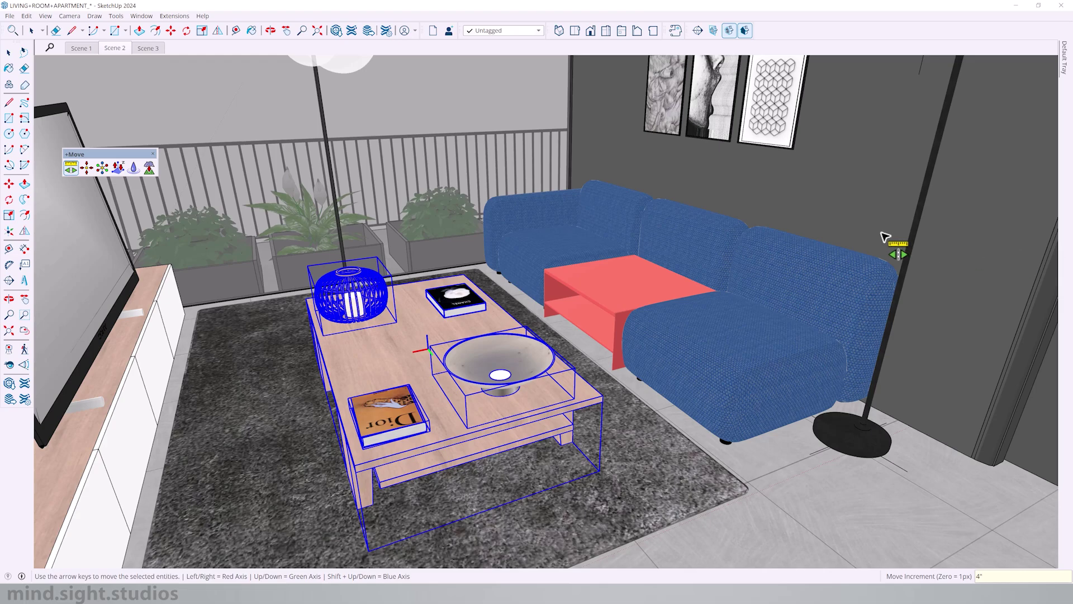
Set the nudge increment to 4" and move the coffee table set back and forth along the red and green axes
key("Up")
key("Up")
key("Up")
key("Down")
key("Down")
key("Down")
key("Down")
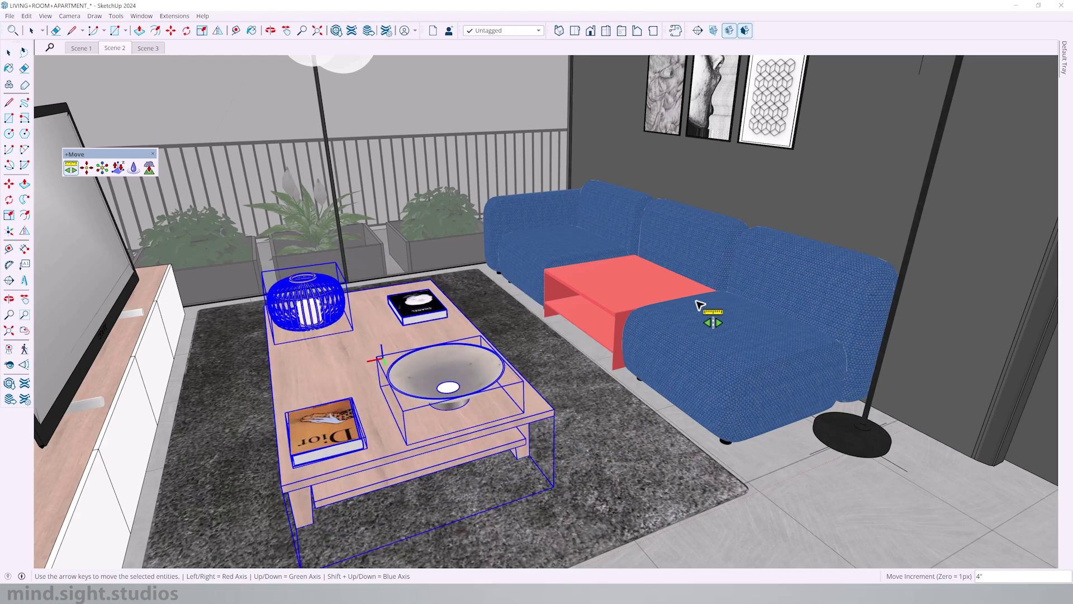
key("Up")
key("Up")
key("Up")
key("Up")
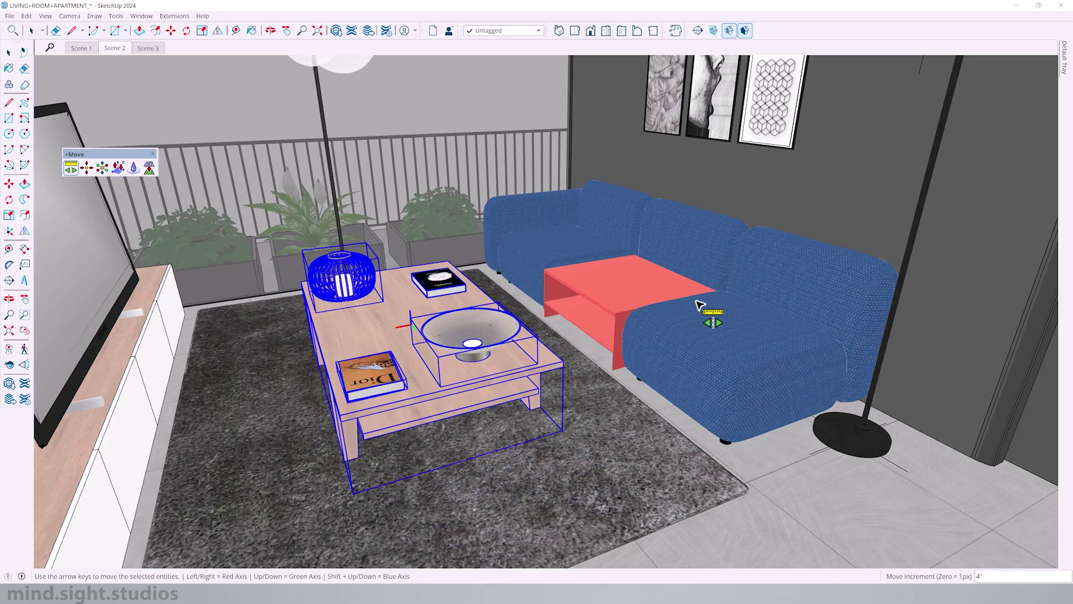
key("Down")
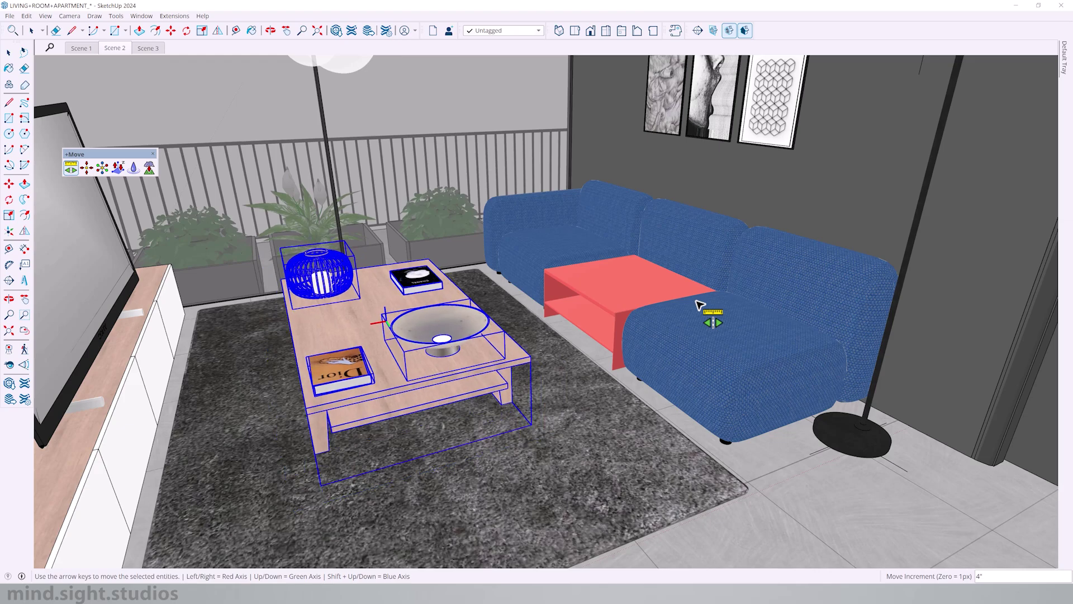
key("Up")
key("Down")
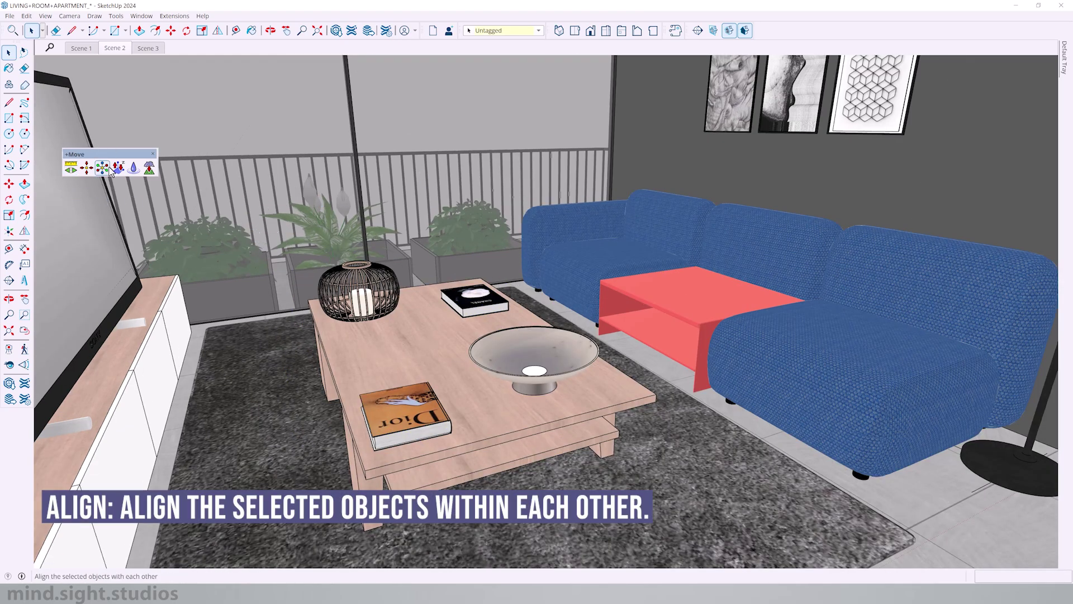
Select the lamp, both books and the bowl on the coffee table without the table itself
left_click(360, 291)
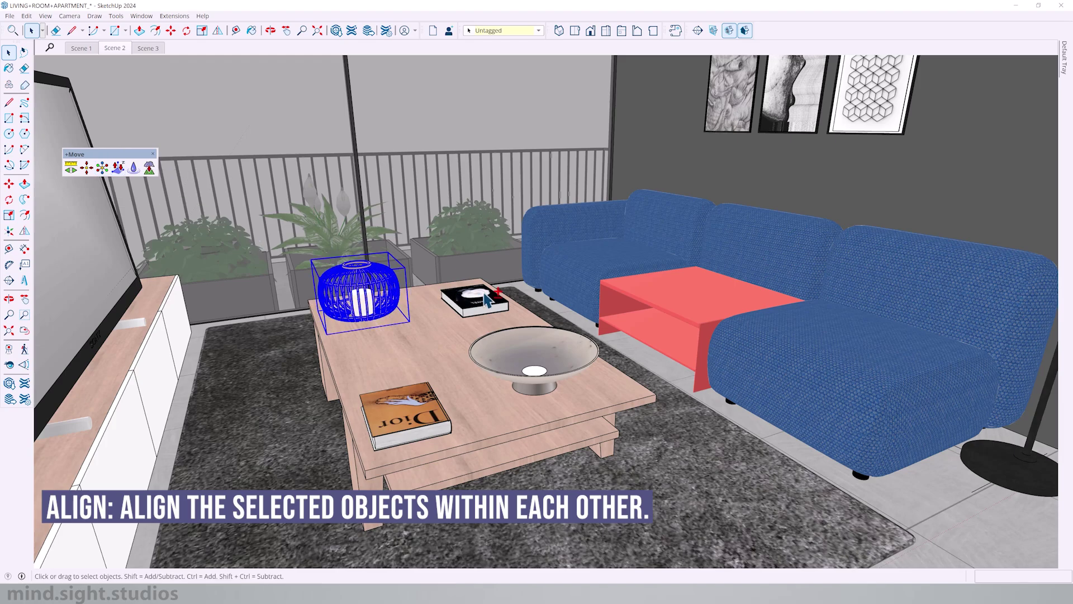
left_click(538, 351, "ctrl")
left_click(418, 417, "ctrl")
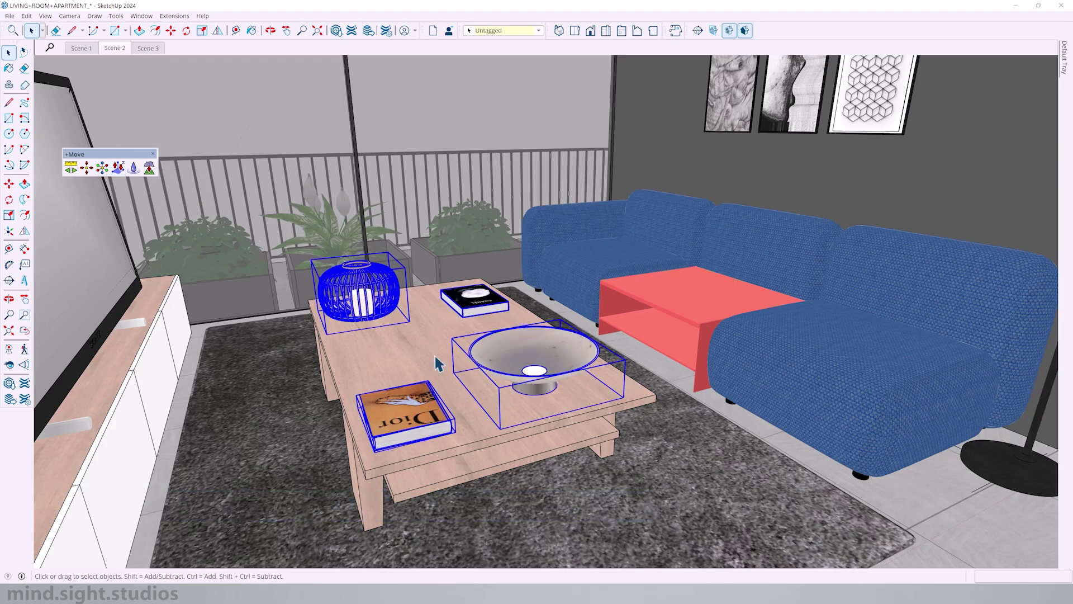
middle_click_drag(437, 364, 403, 358)
Try aligning the four items with each other at both red-axis ends, the lower blue-axis end and the near green-axis end
left_click(105, 171)
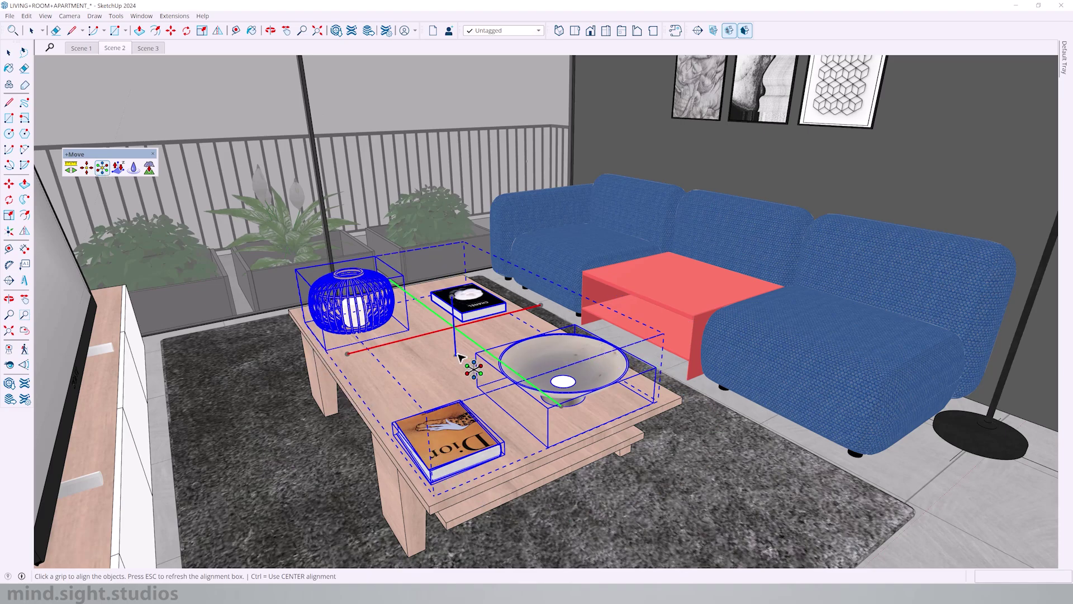
left_click(347, 354)
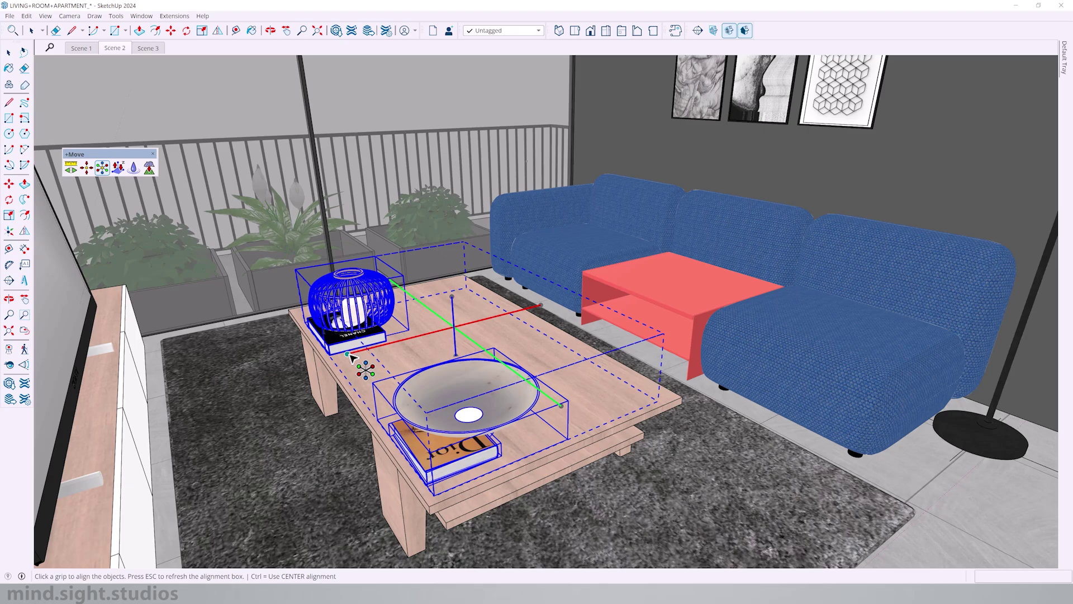
left_click(455, 355)
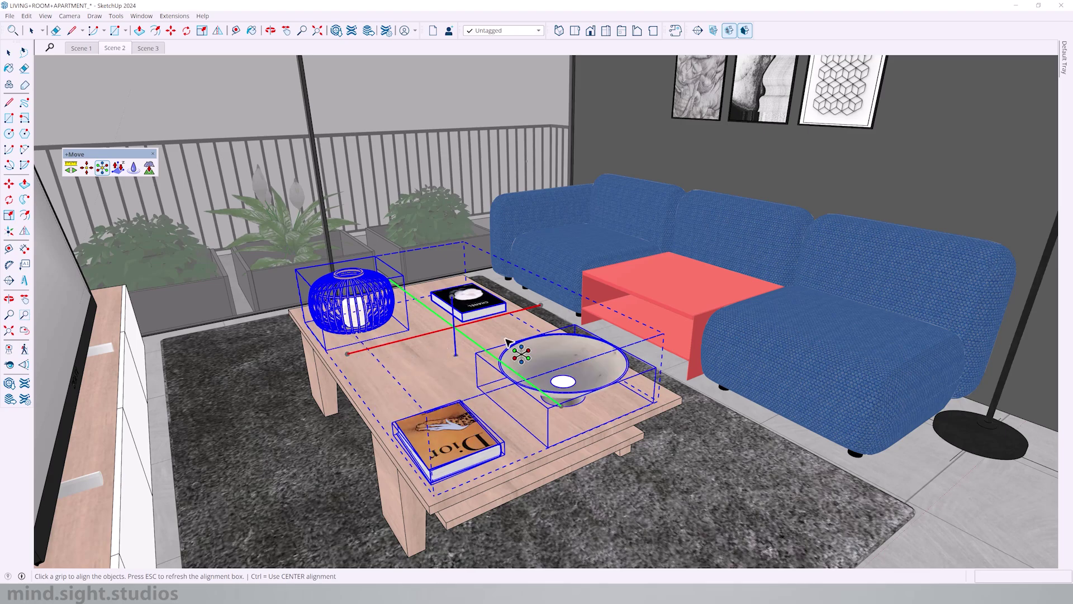
left_click(542, 307)
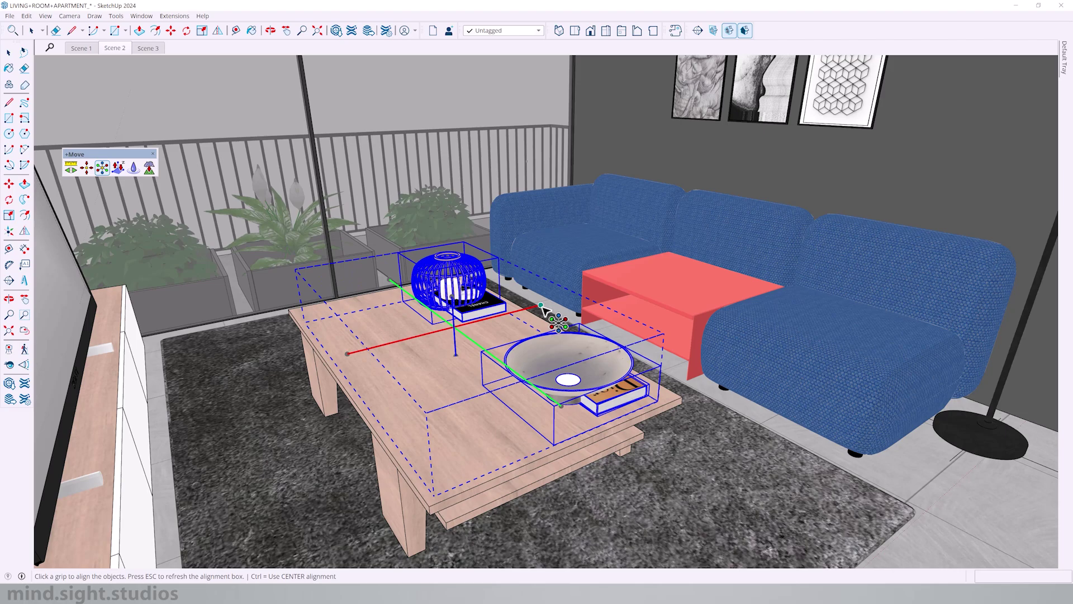
left_click(562, 406)
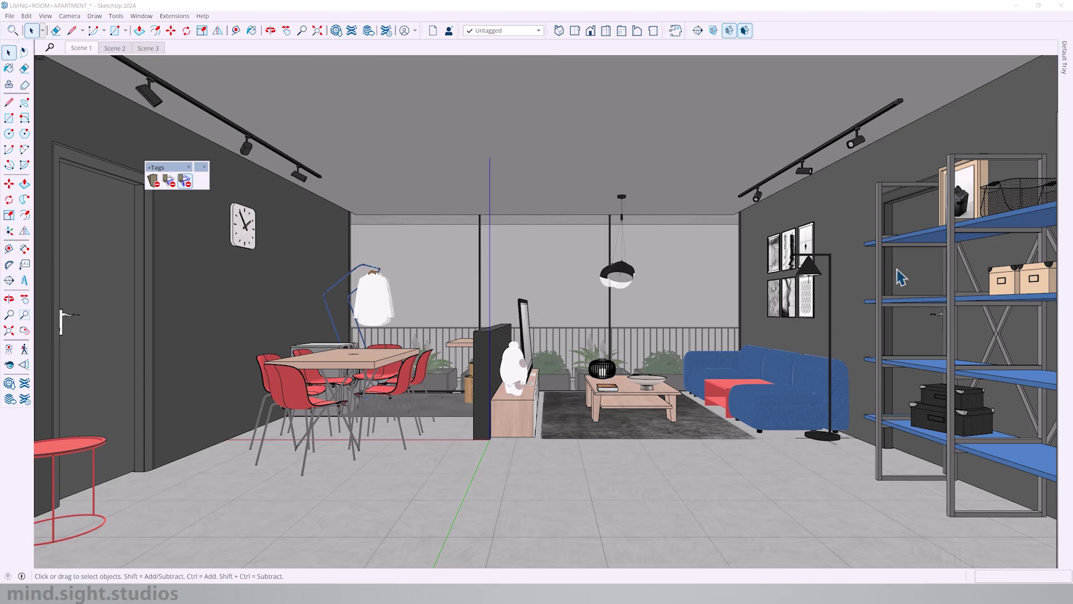
Show the model's tag list and toggle the visibility of Lighting Fix and Furnitures off and on again
key("ctrl+shift+t")
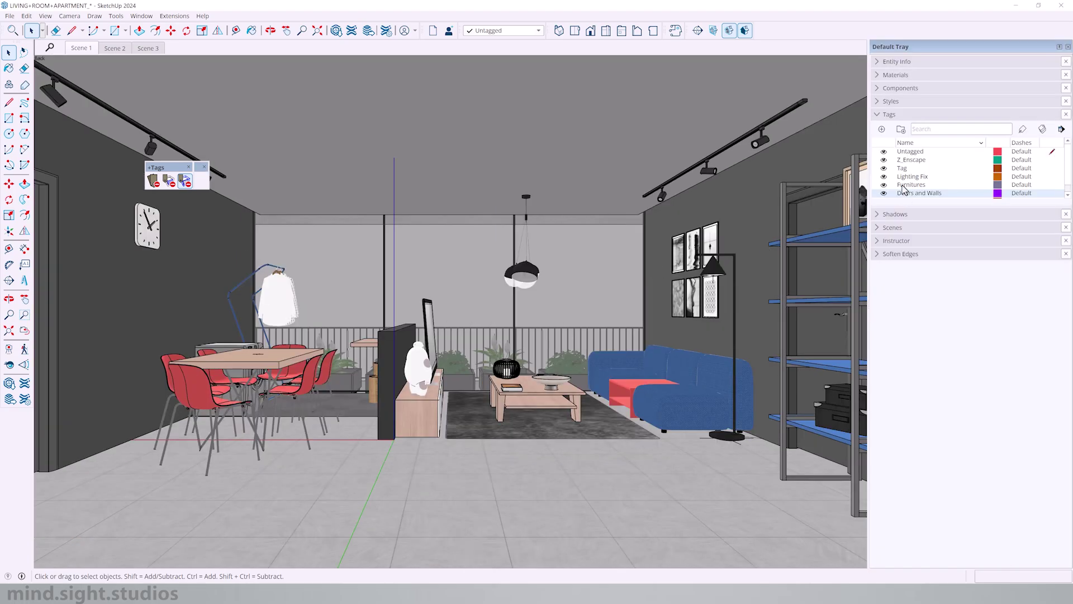
left_click(884, 177)
left_click(884, 177)
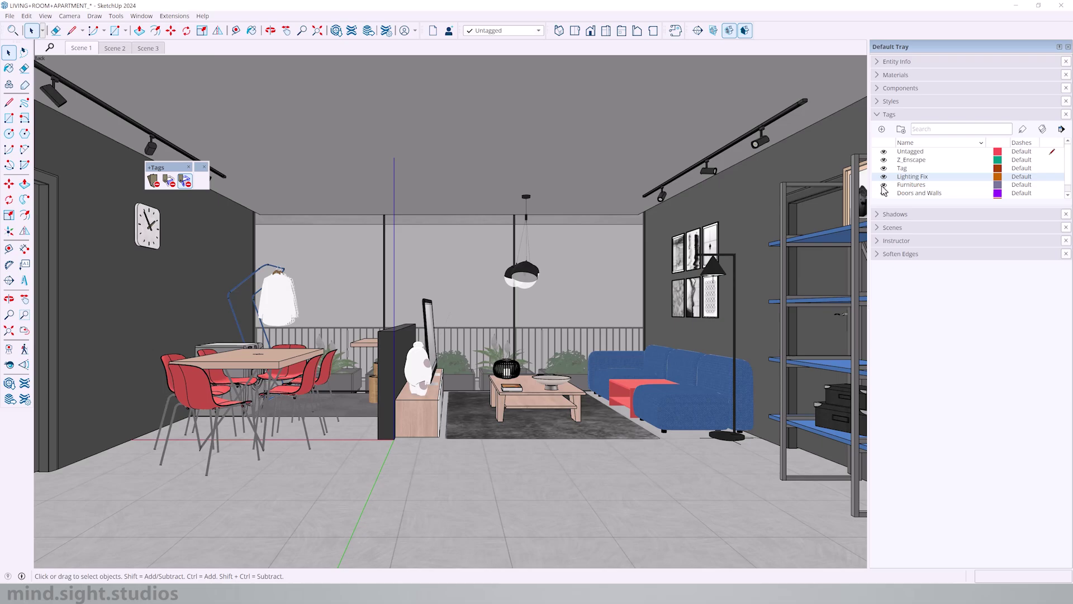
left_click(883, 186)
left_click(883, 186)
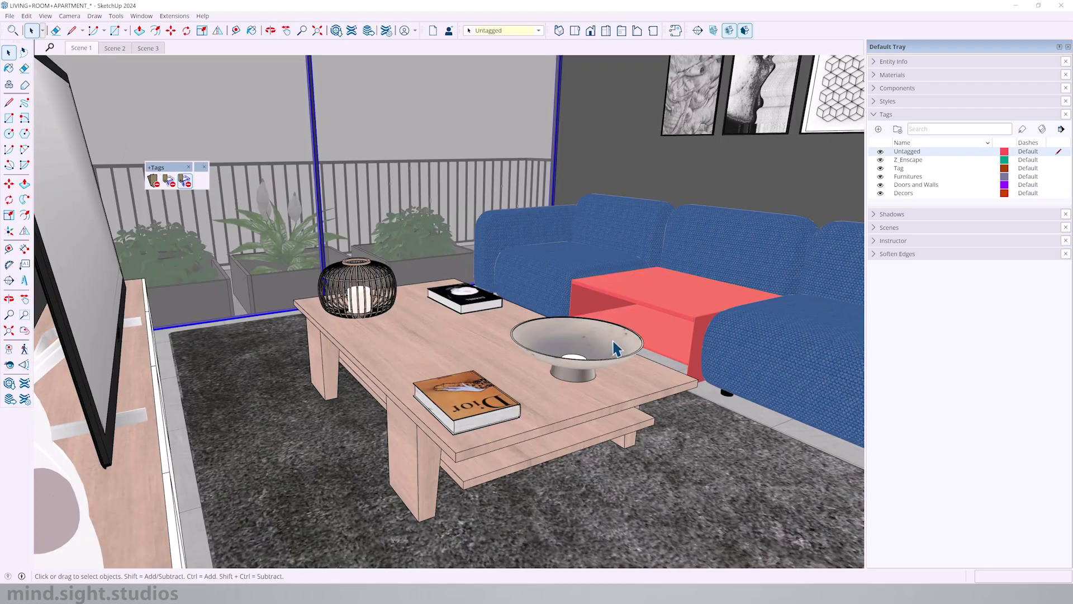
Select the decor items, the coffee table and the sofa in turn to check which tag each one carries
left_click(613, 340)
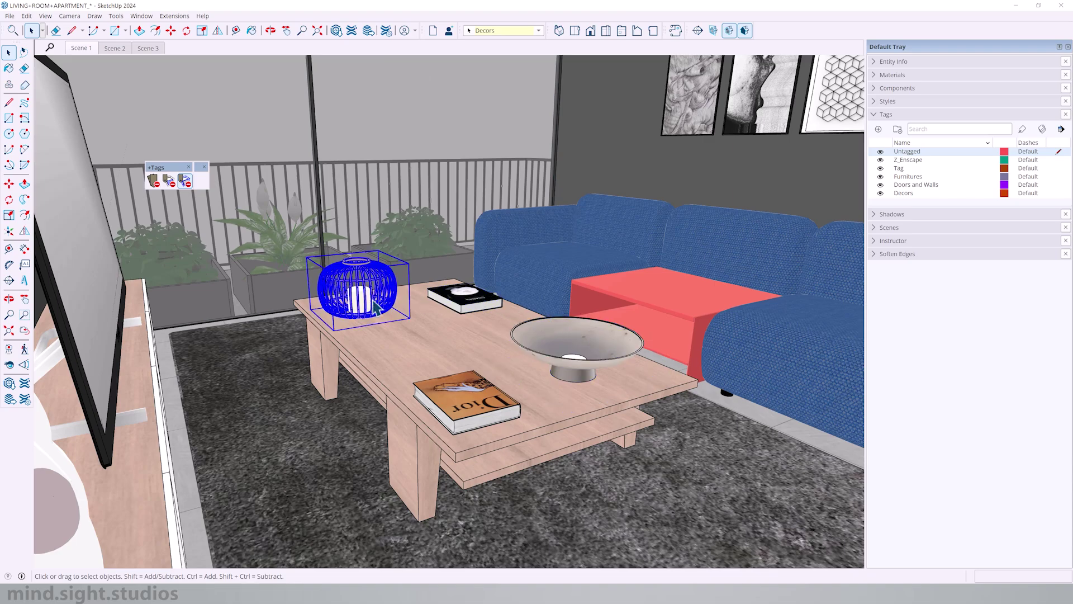
left_click(425, 346)
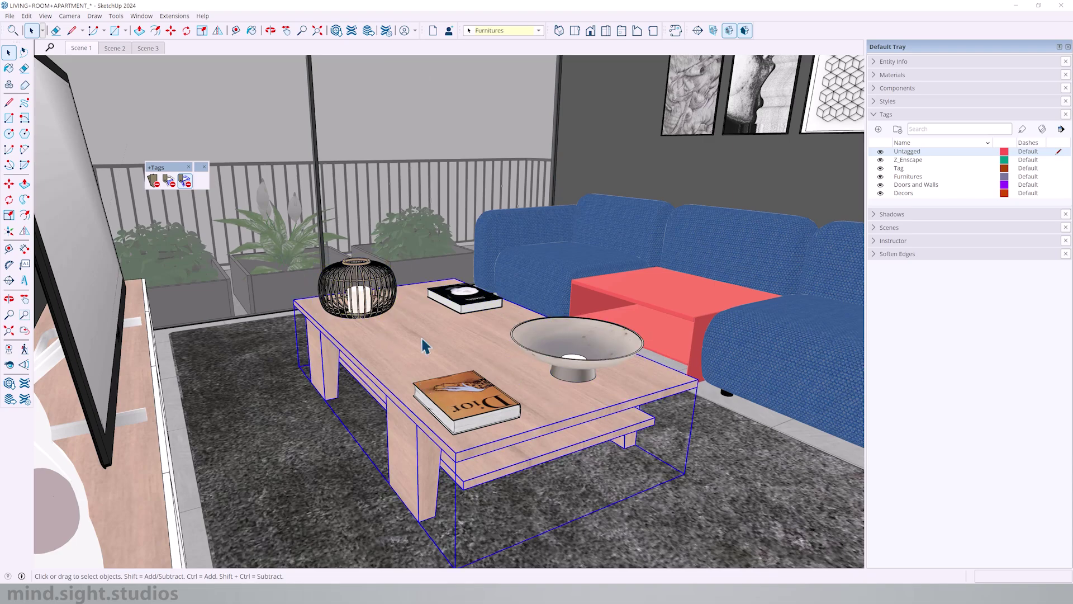
left_click(635, 264)
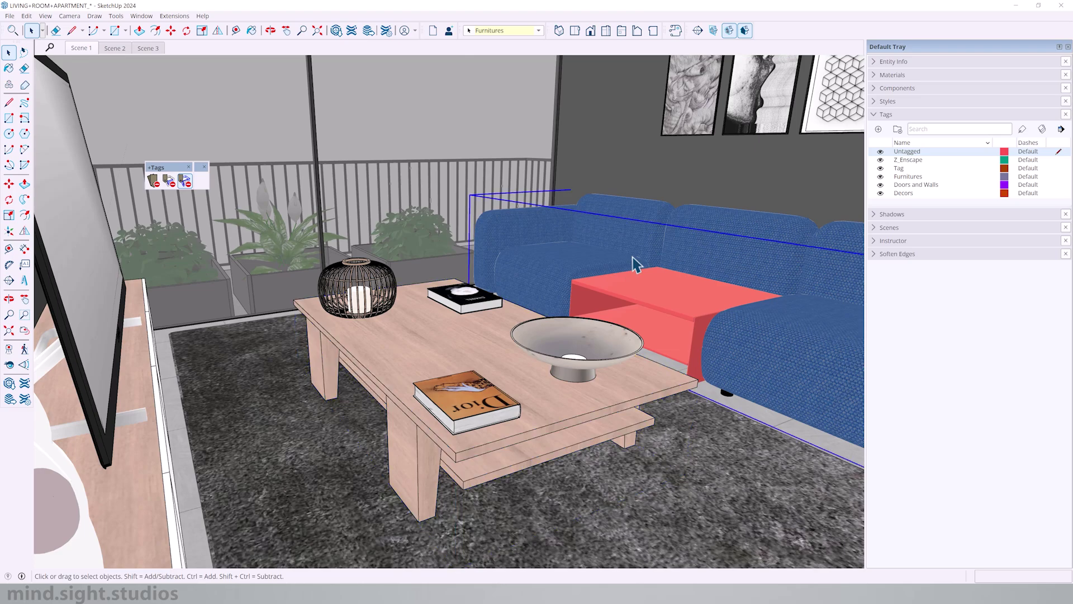
left_click(599, 342)
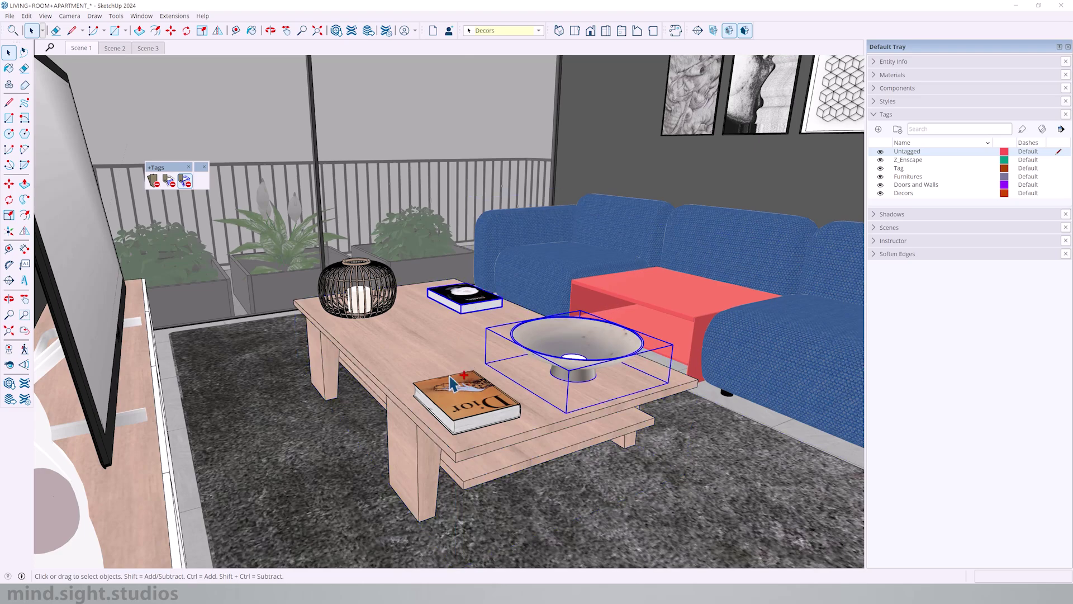
left_click(457, 393, "ctrl")
left_click(396, 369)
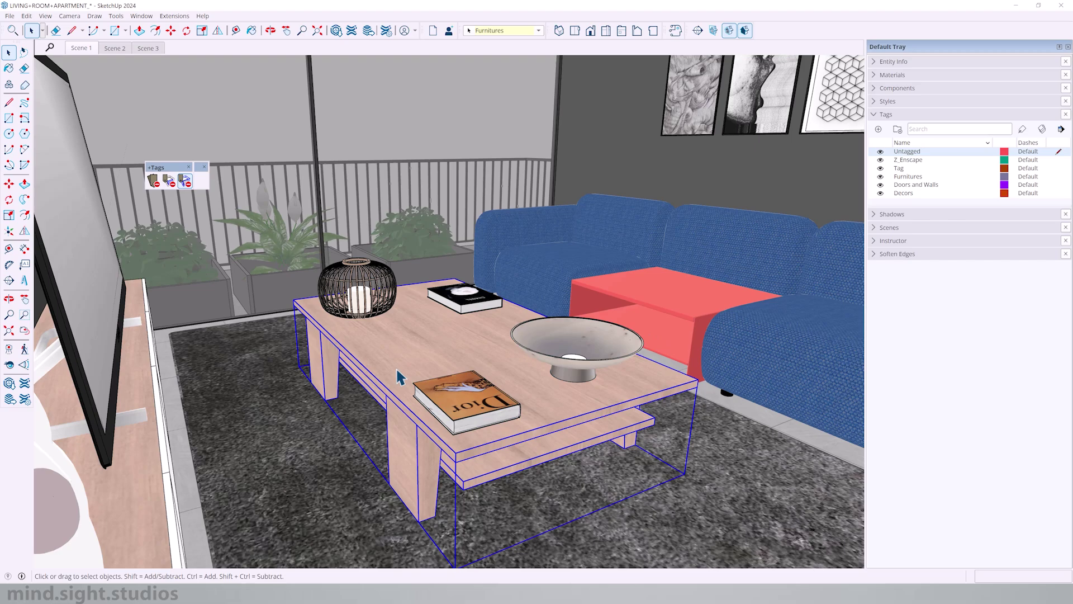
Recursively remove all tags from both books, the bowl and the lamp, as well as from the sofa and the coffee table
left_click(158, 186)
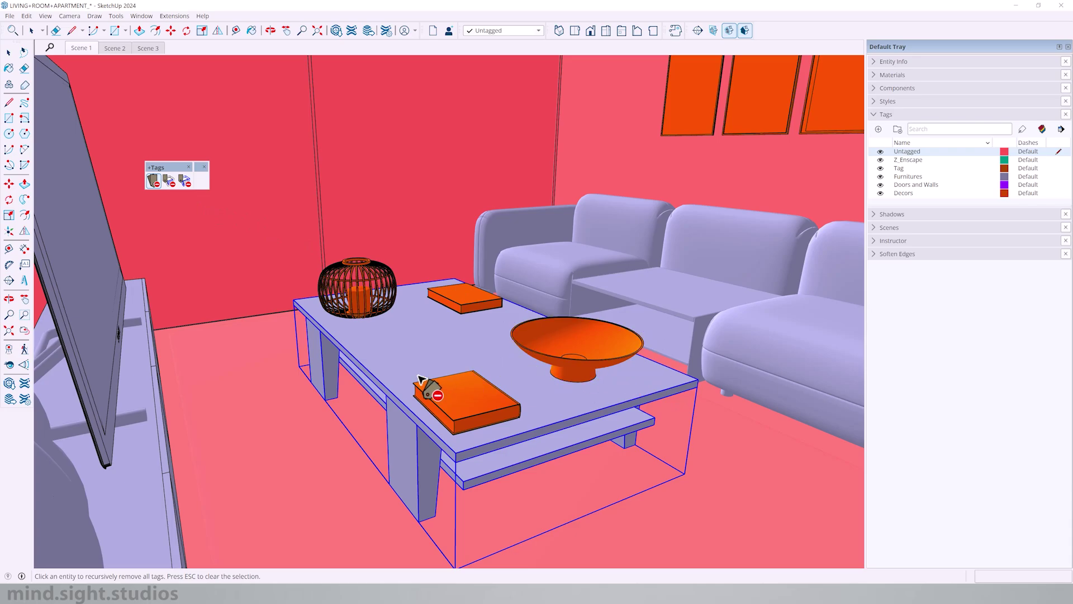
left_click(391, 290)
left_click(492, 282)
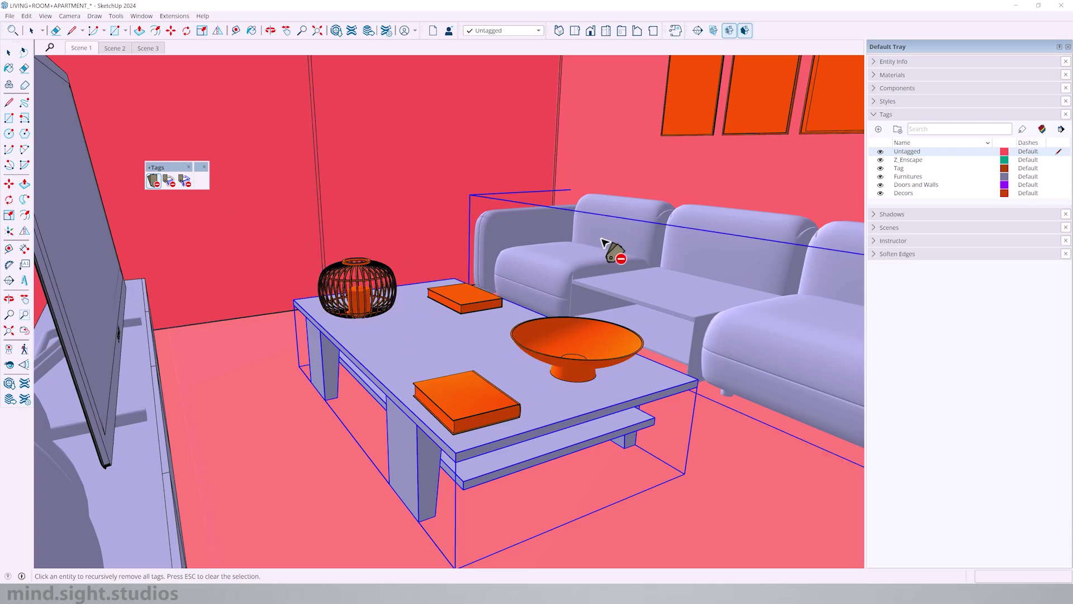
left_click(467, 396)
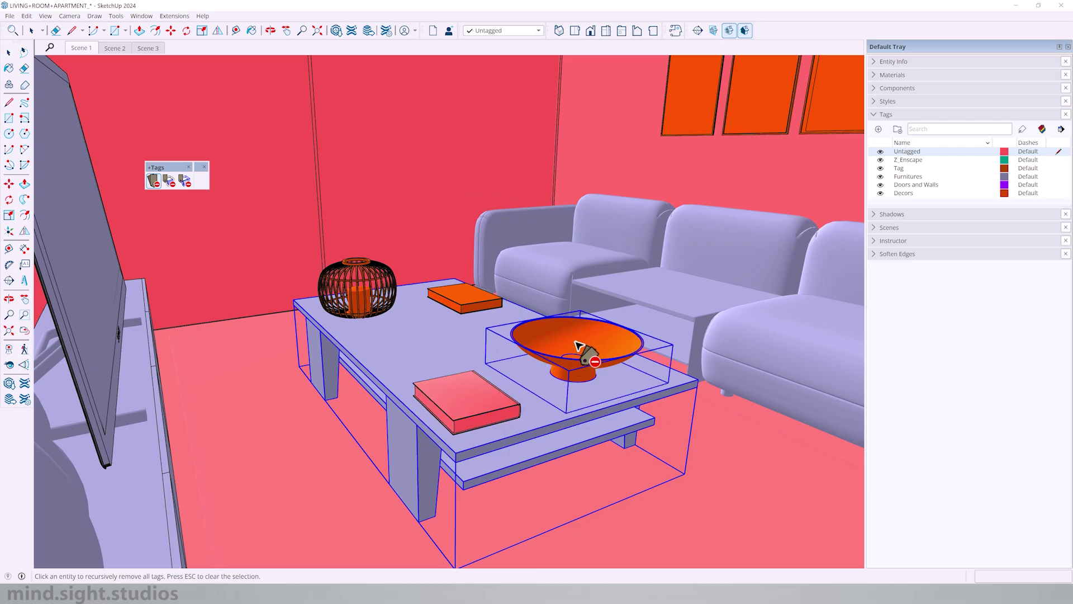
left_click(576, 361)
left_click(480, 302)
left_click(370, 301)
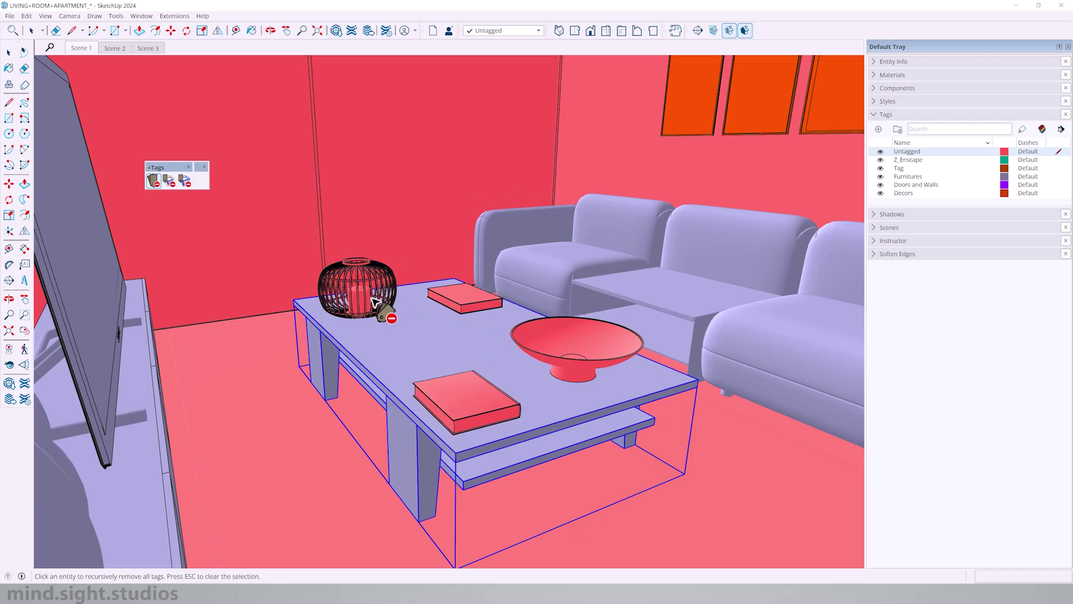
left_click(782, 275)
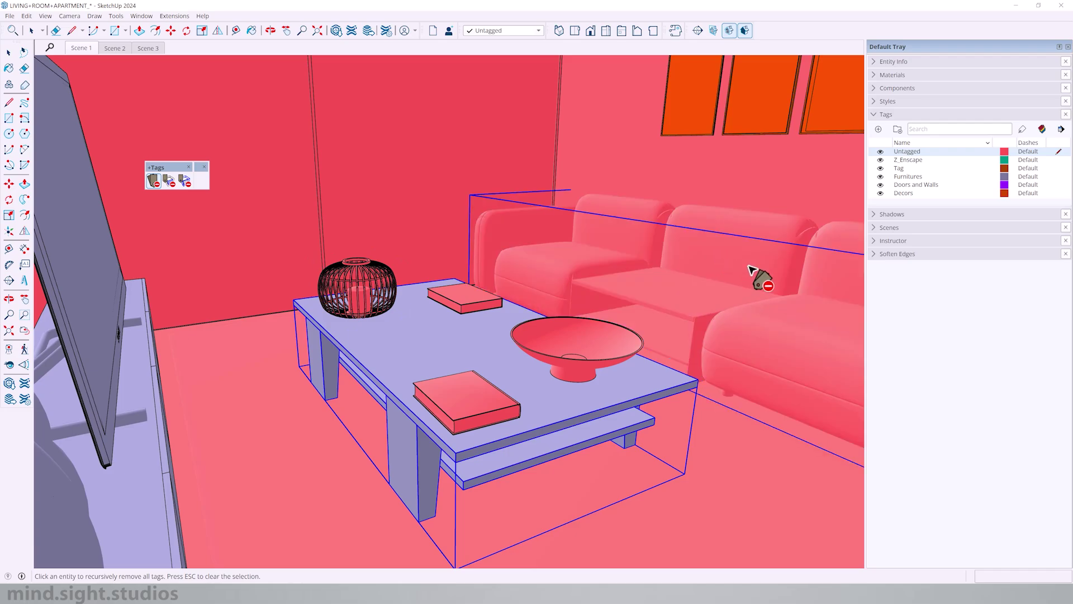
left_click(423, 327)
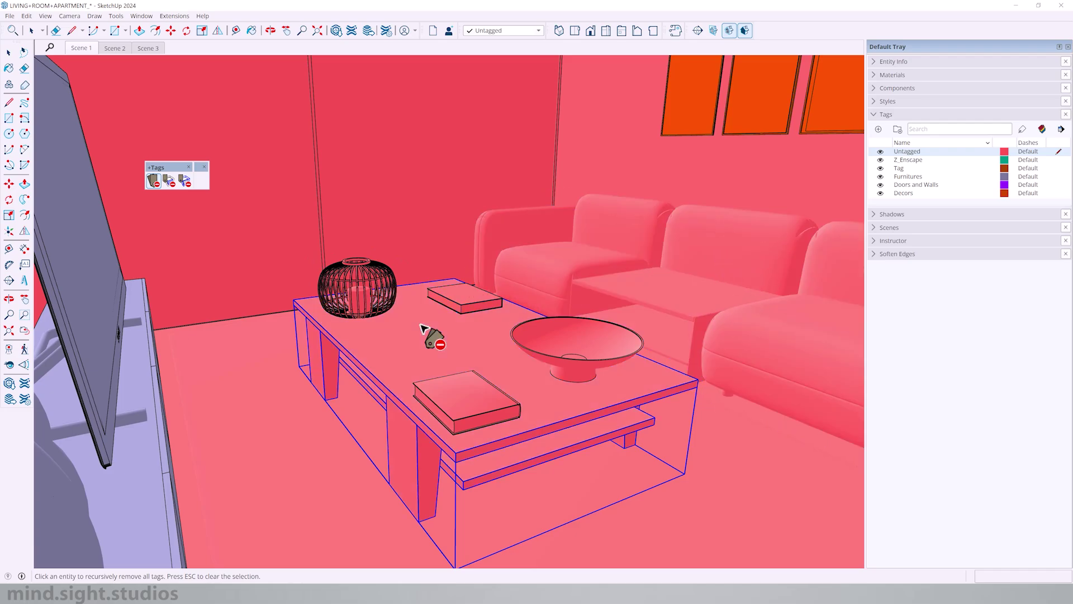